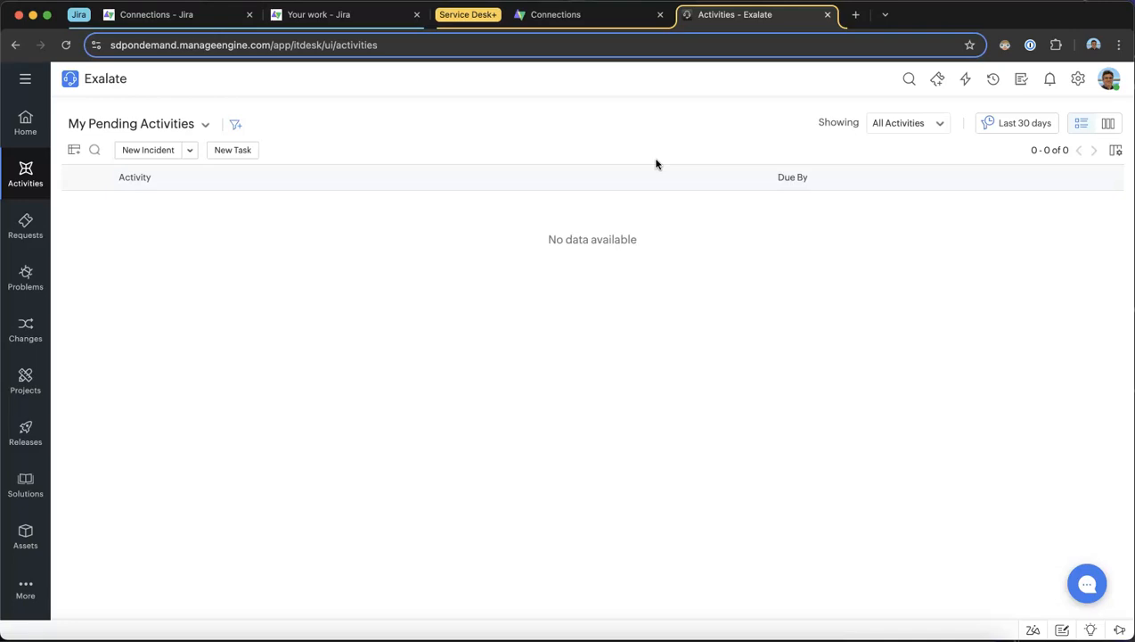
# Create a Jira task in the Company Managed project with summary "Bug report" and description "A man is dancing on the screen."
pyautogui.click(34, 228)
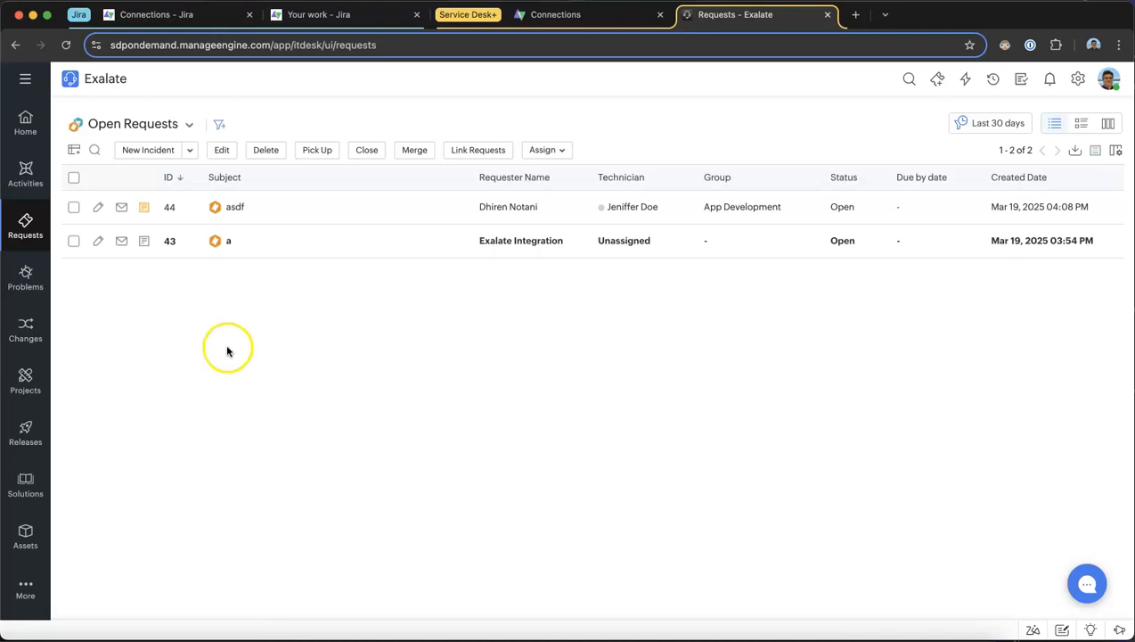
pyautogui.click(370, 14)
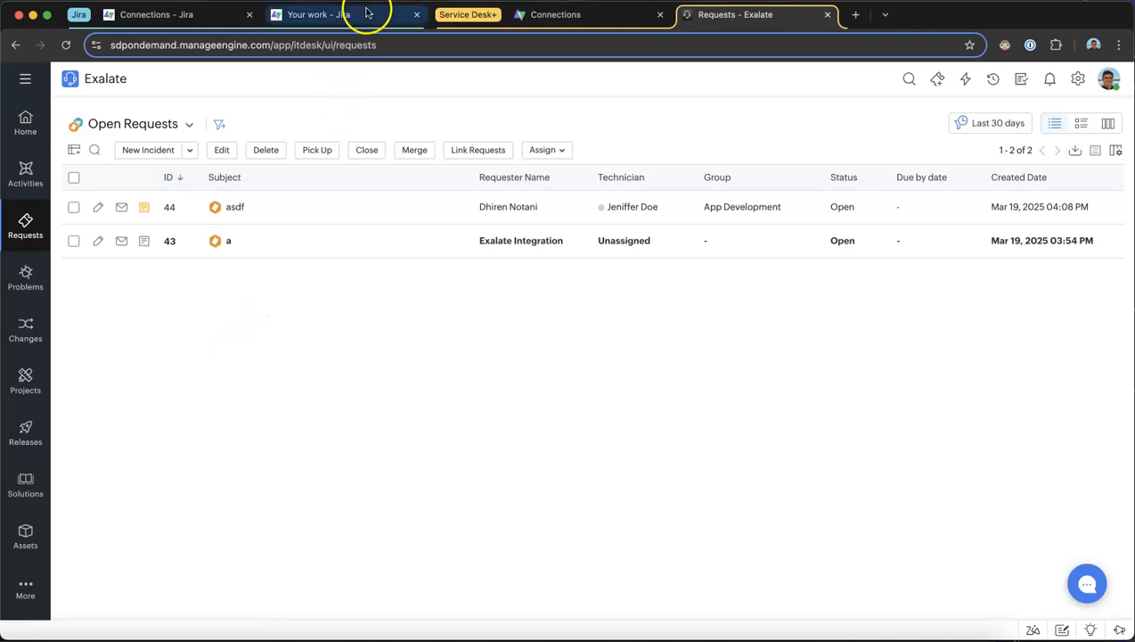
pyautogui.click(504, 84)
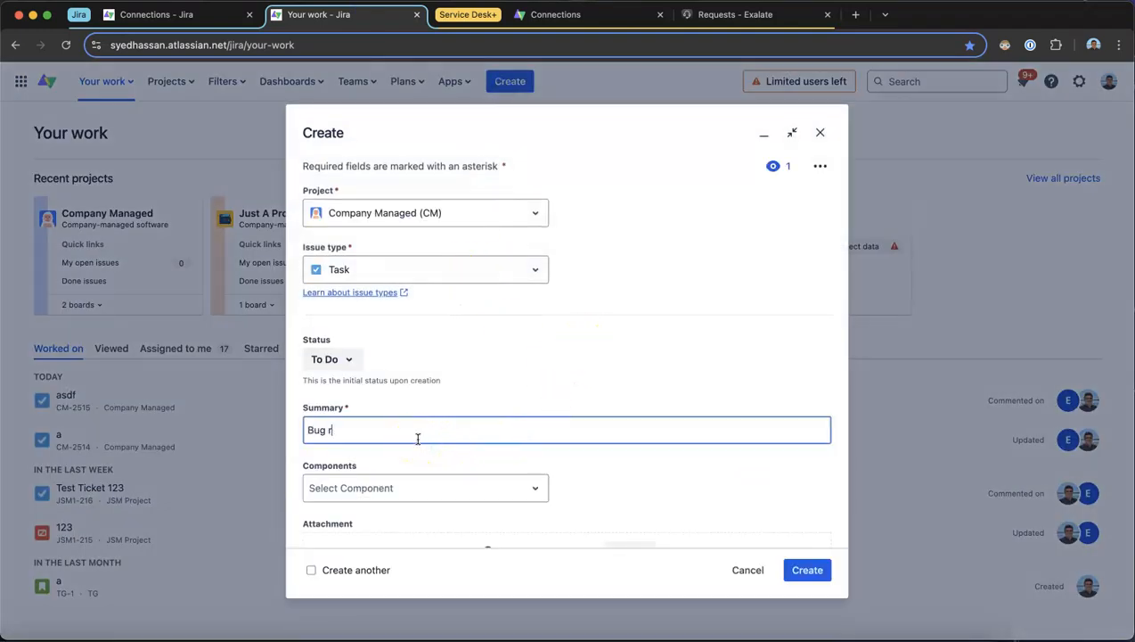
pyautogui.scroll(-5, 419, 436)
pyautogui.click(355, 329)
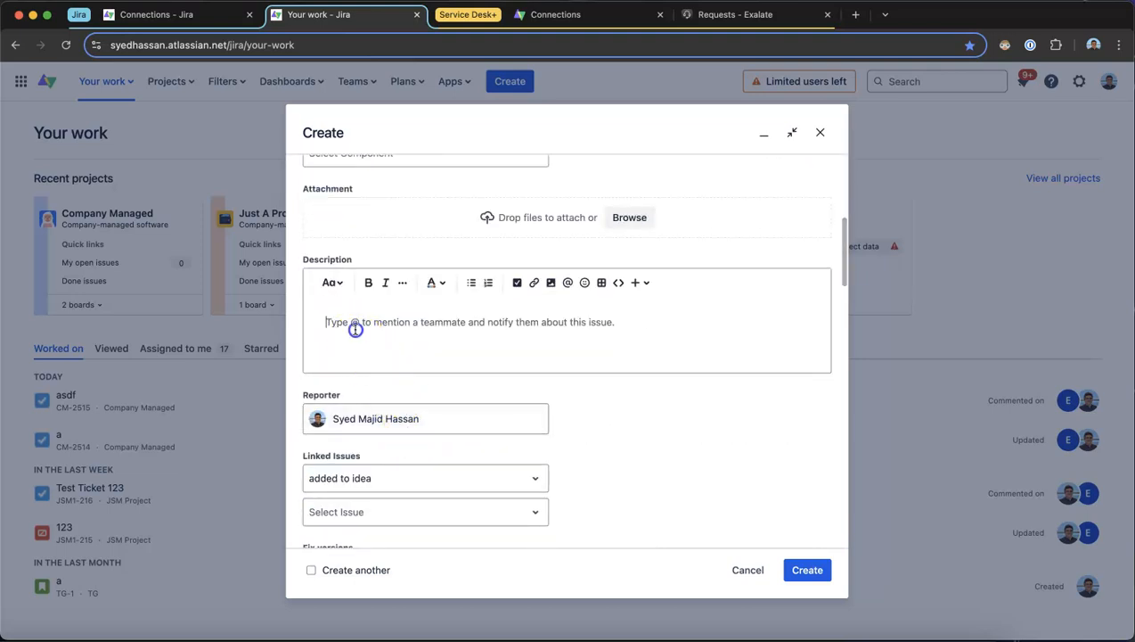
pyautogui.write('A man is dancing on the sc')
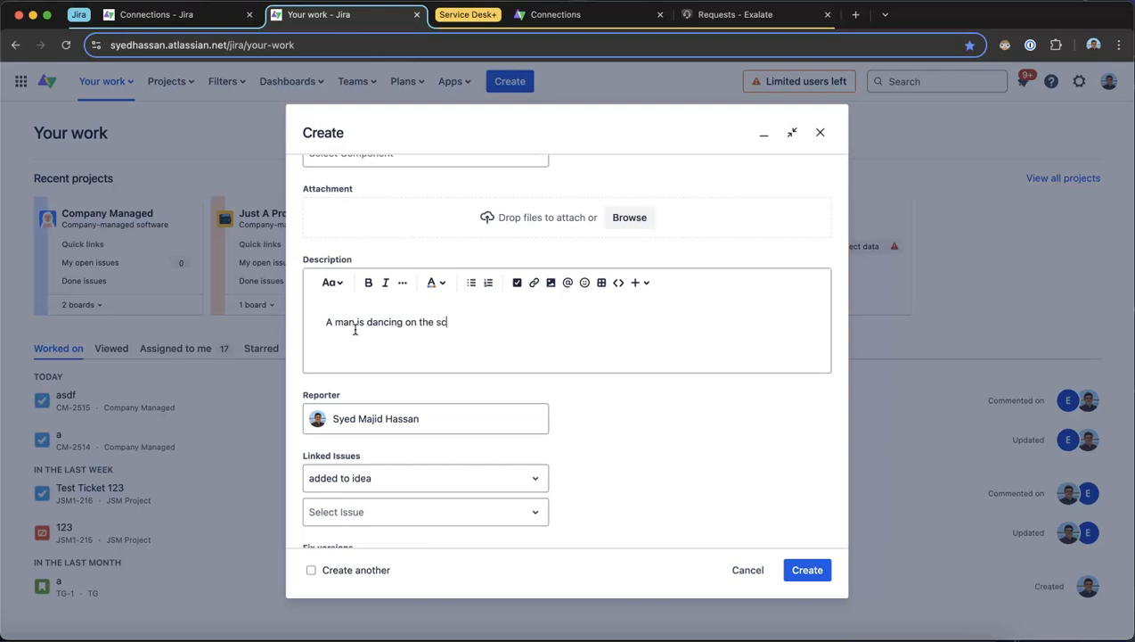
pyautogui.click(807, 569)
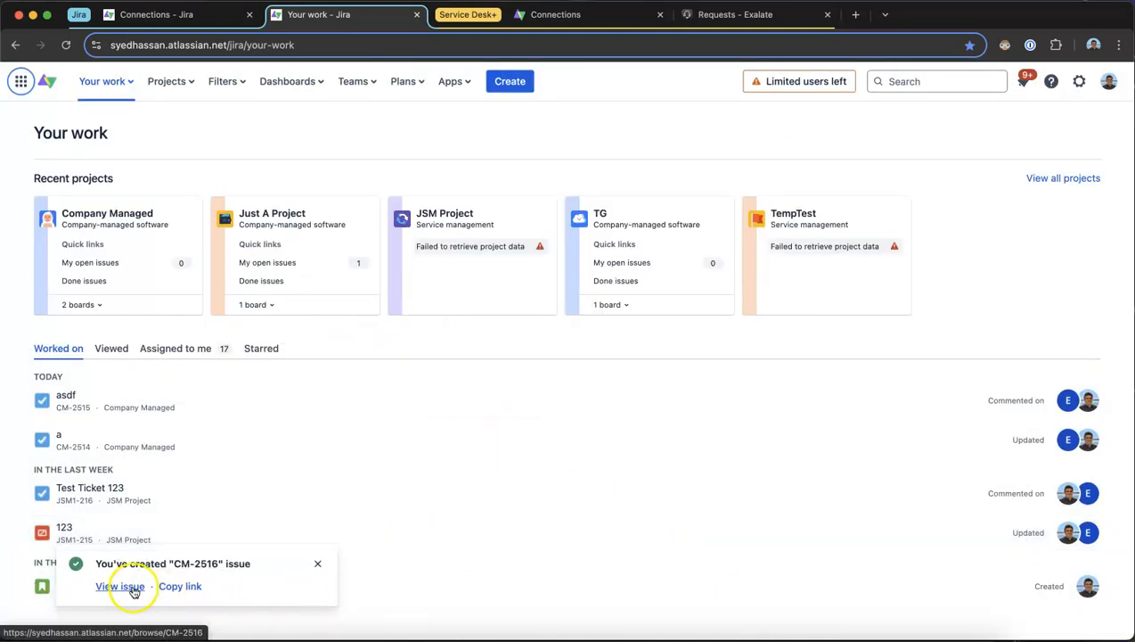
# Open the newly created Bug report issue and set its Mood field to Angry
pyautogui.click(121, 586)
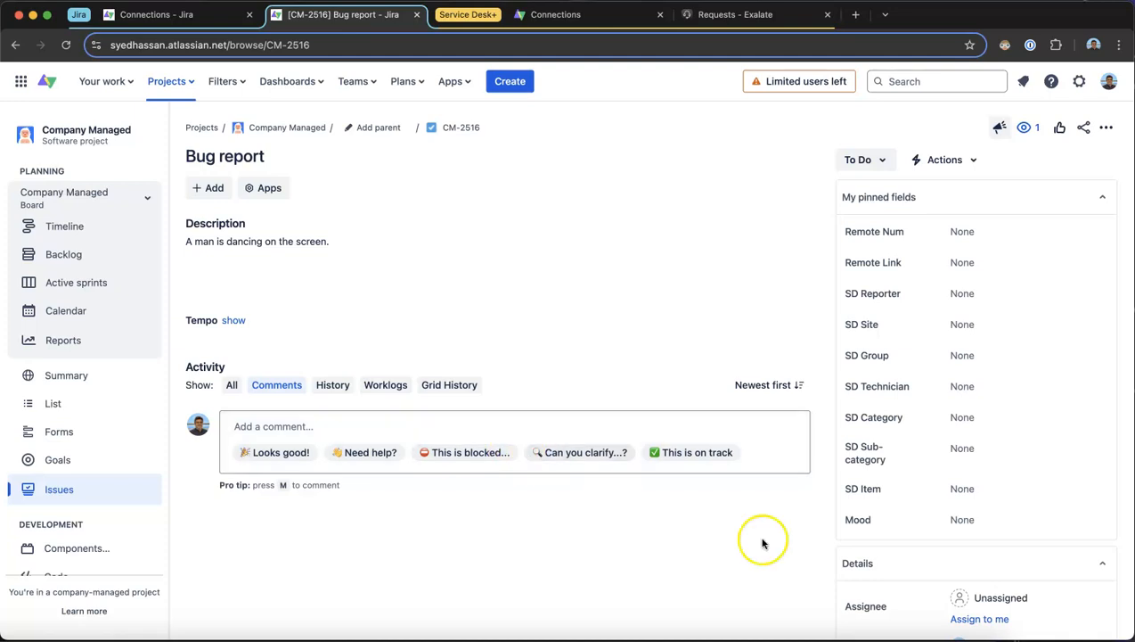
pyautogui.click(964, 524)
pyautogui.click(965, 551)
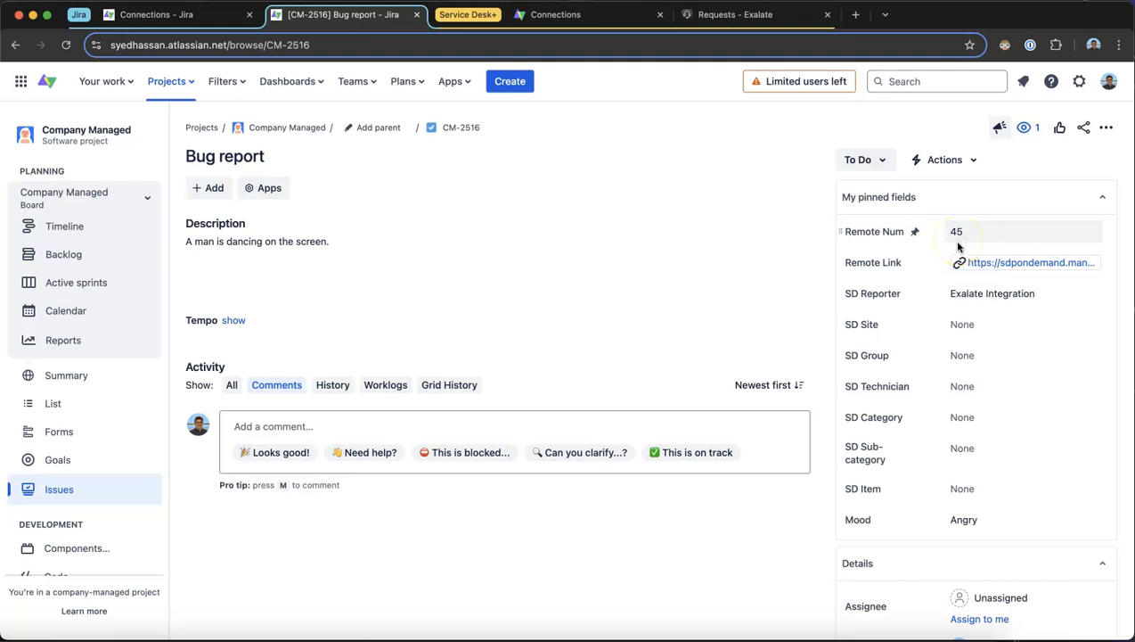
# Open the linked service desk request through the issue's Remote Link and review its request details and description
pyautogui.click(996, 262)
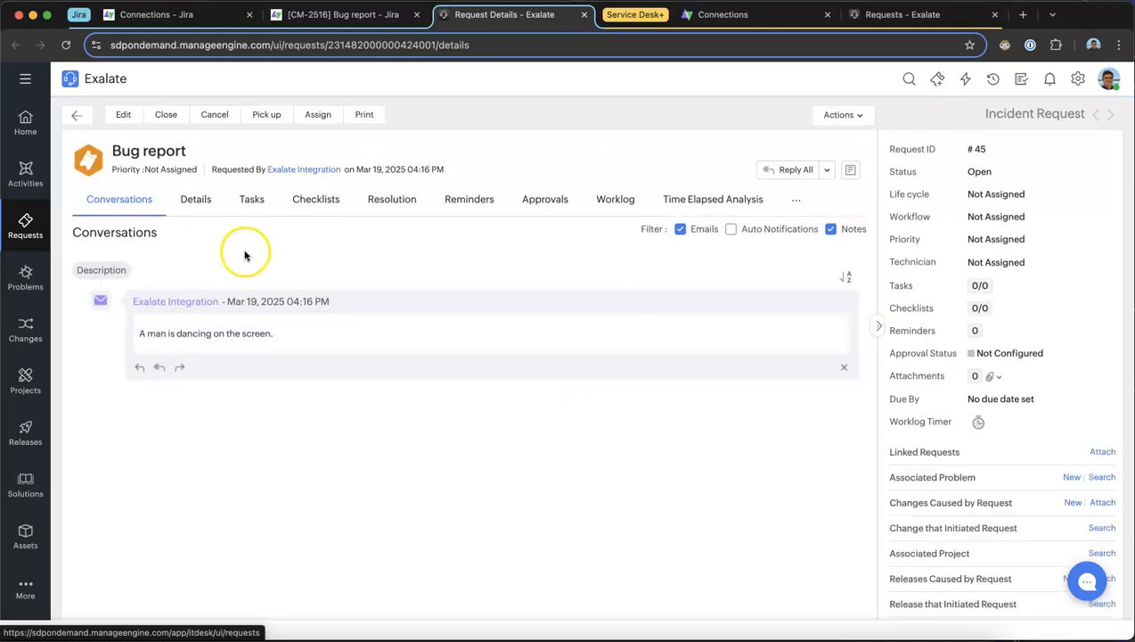
pyautogui.click(182, 202)
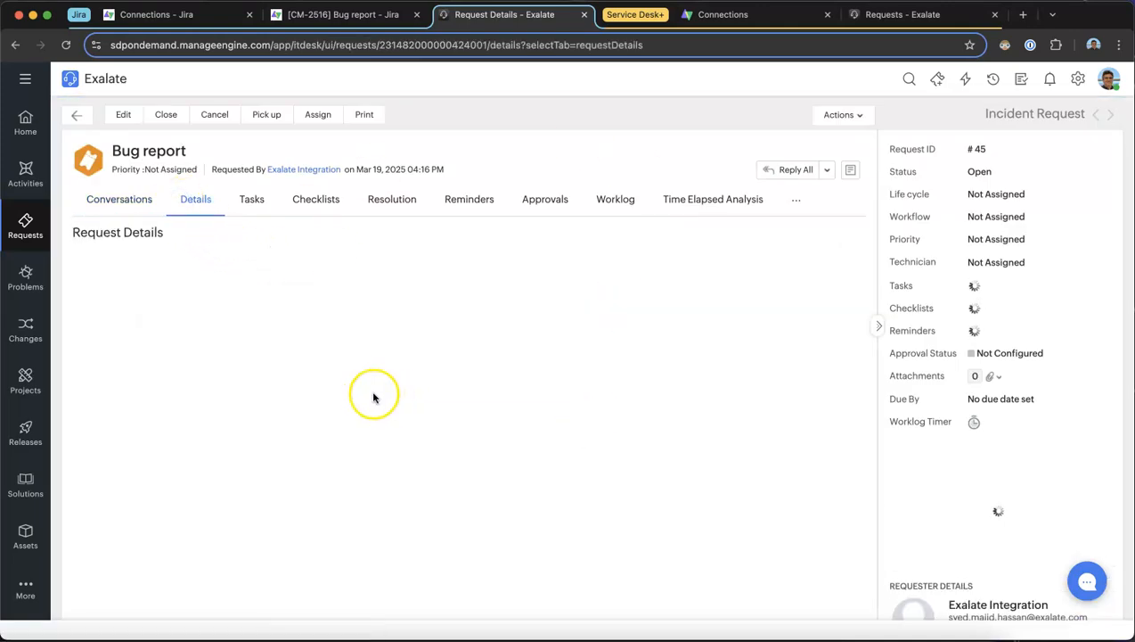
pyautogui.scroll(-5, 273, 352)
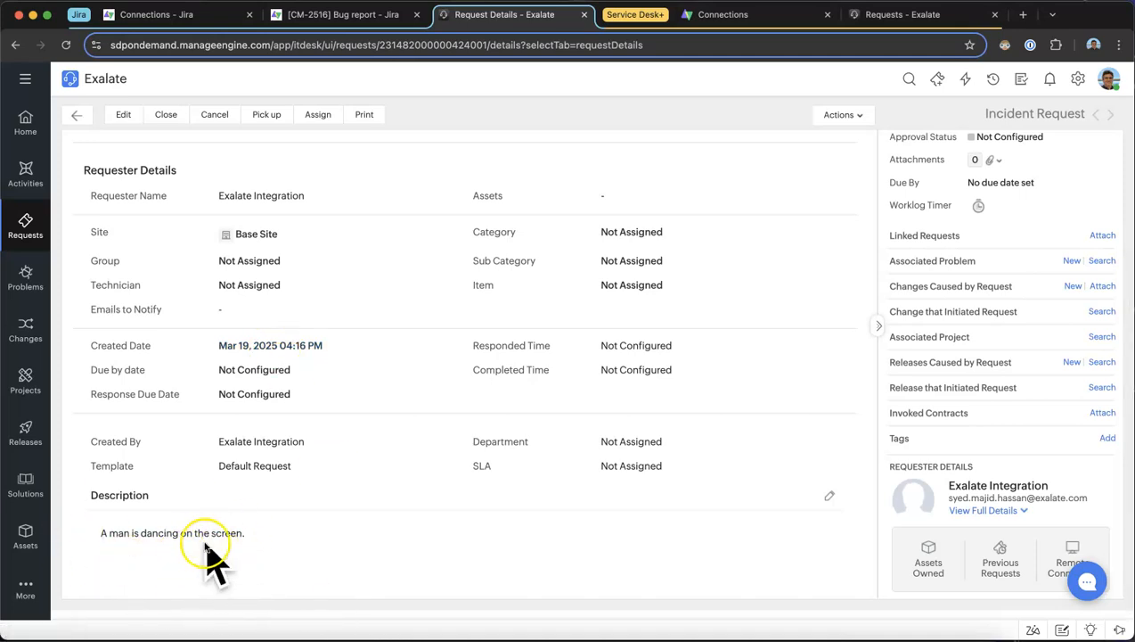
pyautogui.scroll(5, 210, 556)
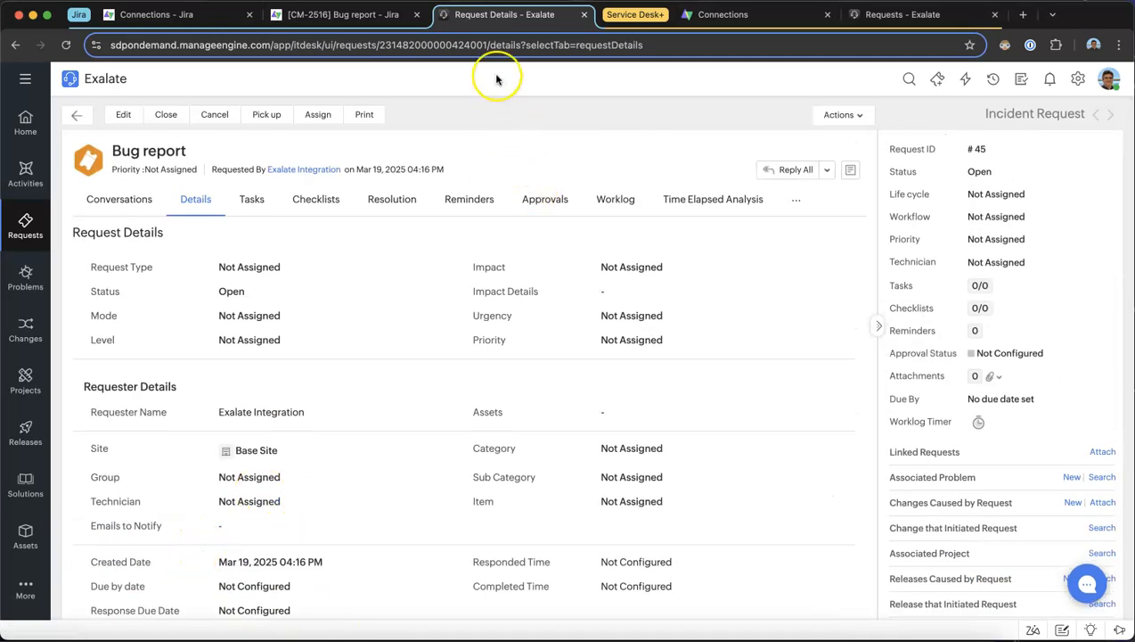
# Move the request's browser tab into the Service Desk+ group and close the old Requests tab
pyautogui.moveTo(485, 22); pyautogui.dragTo(691, 25)
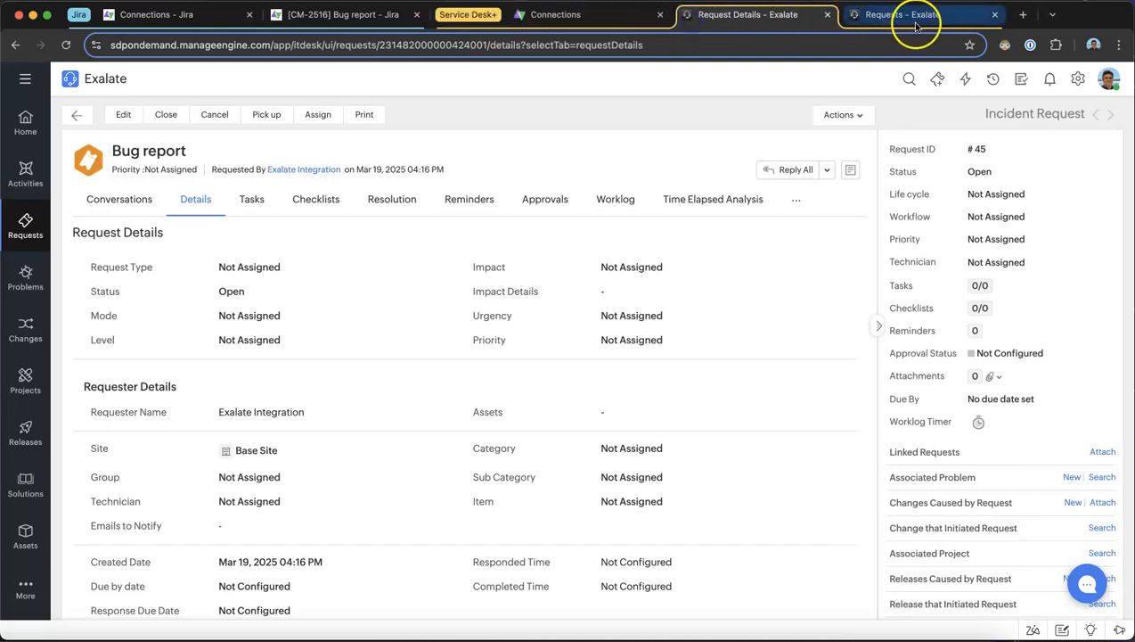
pyautogui.click(996, 16)
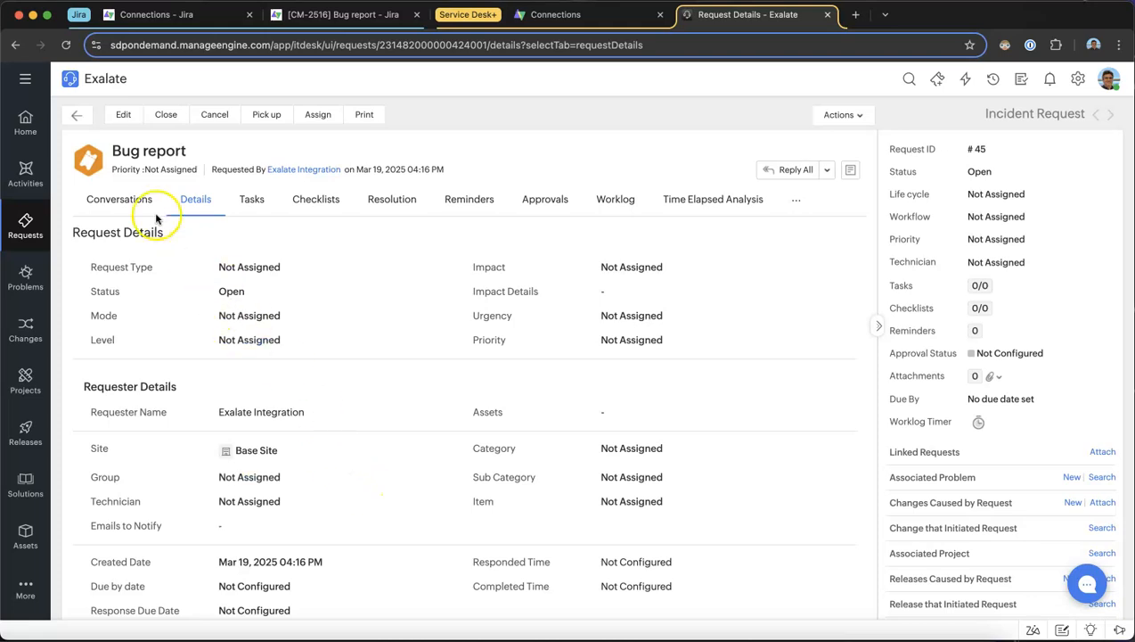
# Assign the Bug report request to the App Development group and the third listed technician, and check the synced fields in the Jira issue
pyautogui.click(273, 479)
pyautogui.click(401, 481)
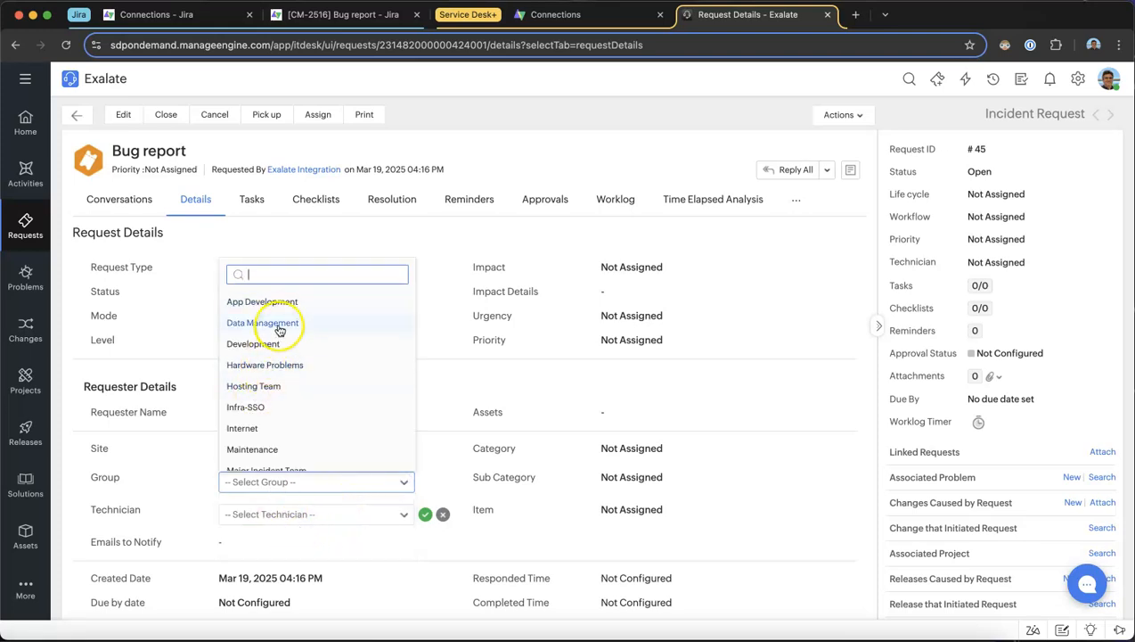
pyautogui.click(273, 300)
pyautogui.click(347, 514)
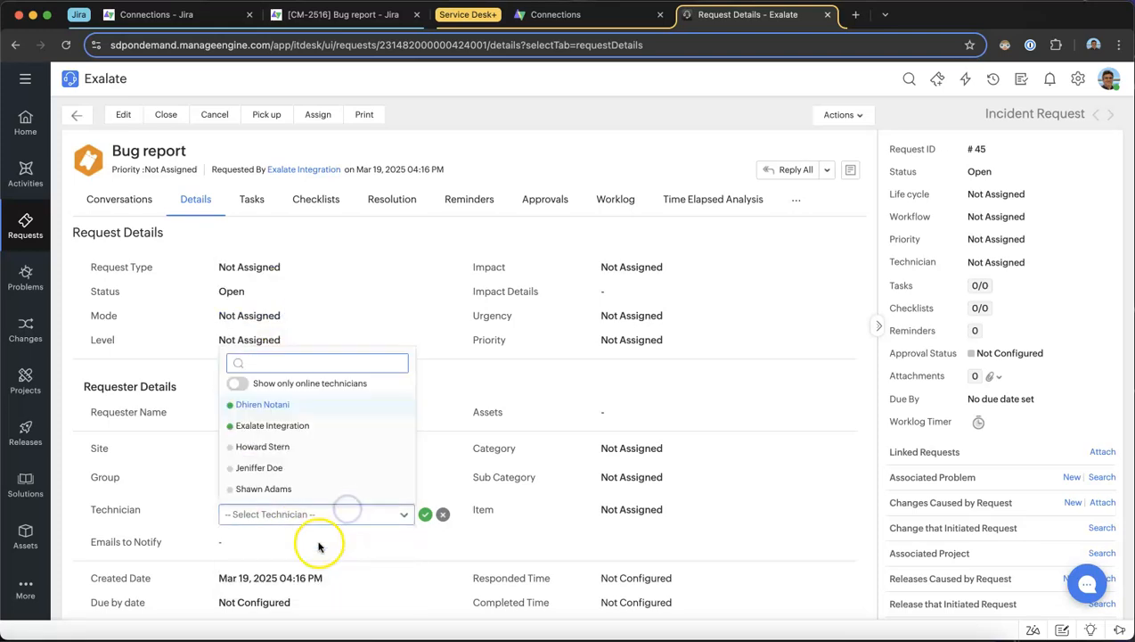
pyautogui.click(274, 455)
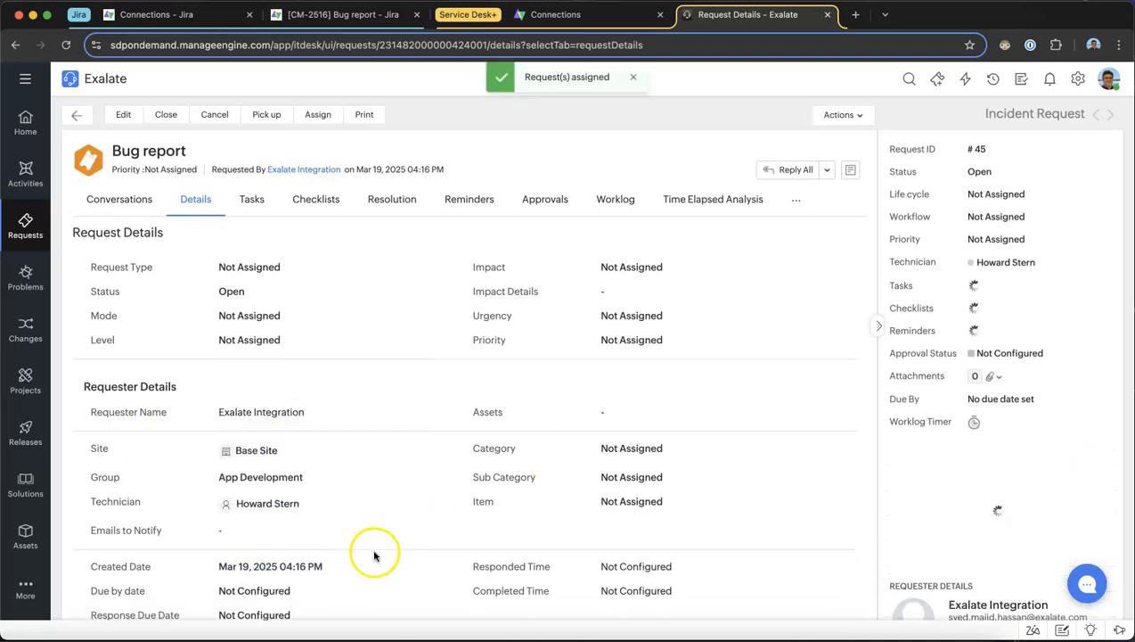
pyautogui.click(357, 16)
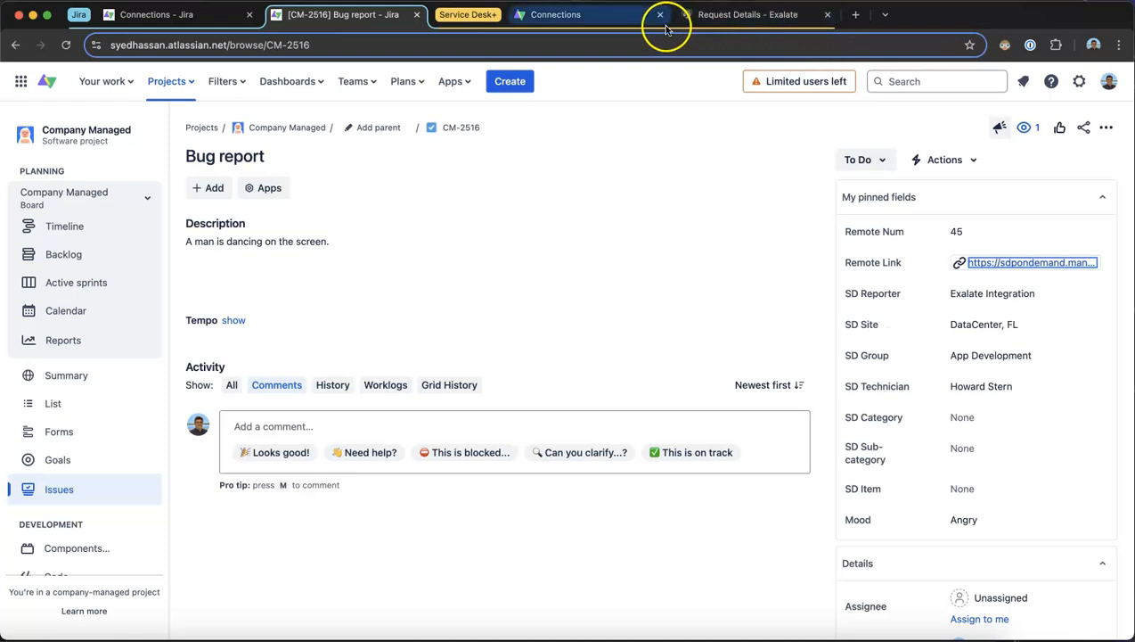
# Set the request's category to Hardware, sub category to Production Servers and item to AIX, and check the fields in the Jira issue
pyautogui.click(704, 15)
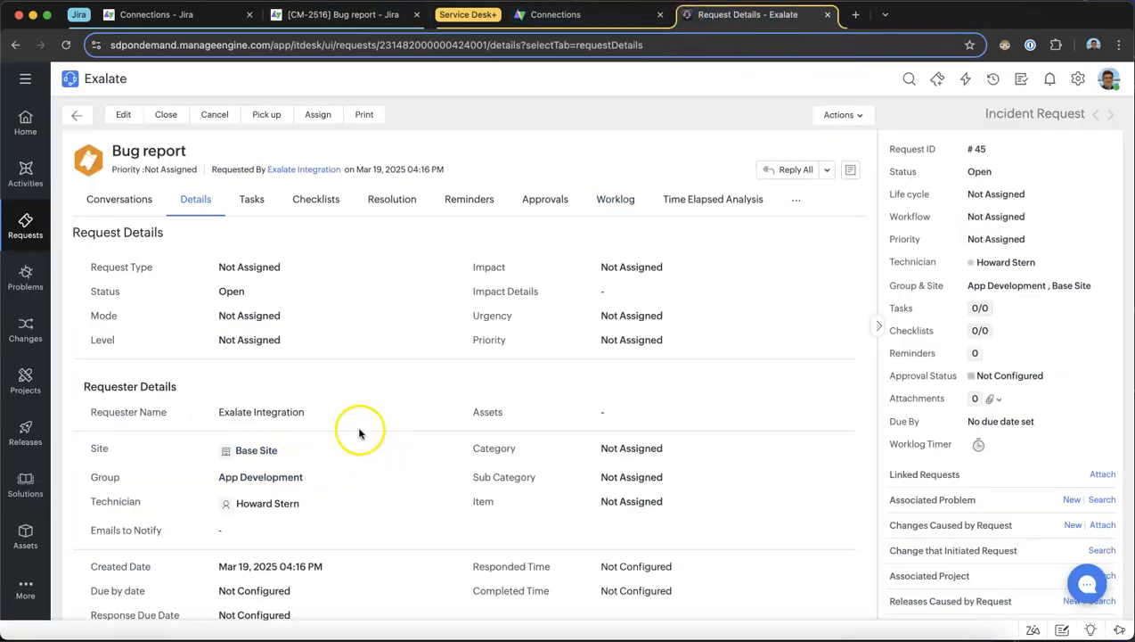
pyautogui.click(651, 489)
pyautogui.click(655, 449)
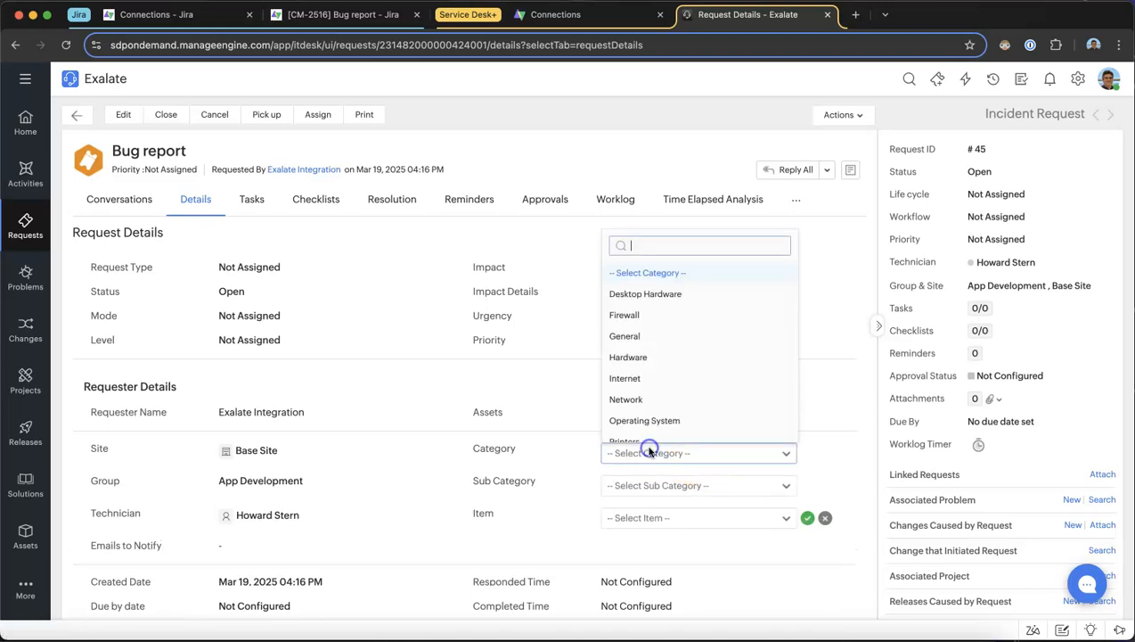
pyautogui.click(629, 348)
pyautogui.click(654, 484)
pyautogui.click(645, 542)
pyautogui.click(653, 520)
pyautogui.click(628, 571)
pyautogui.click(806, 518)
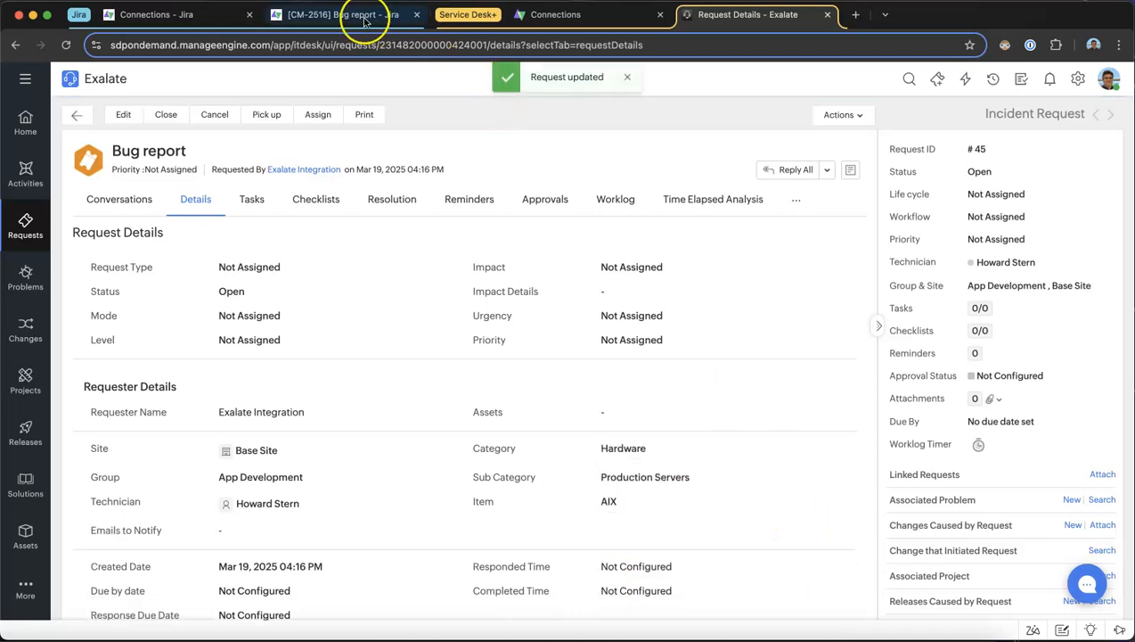
pyautogui.click(360, 14)
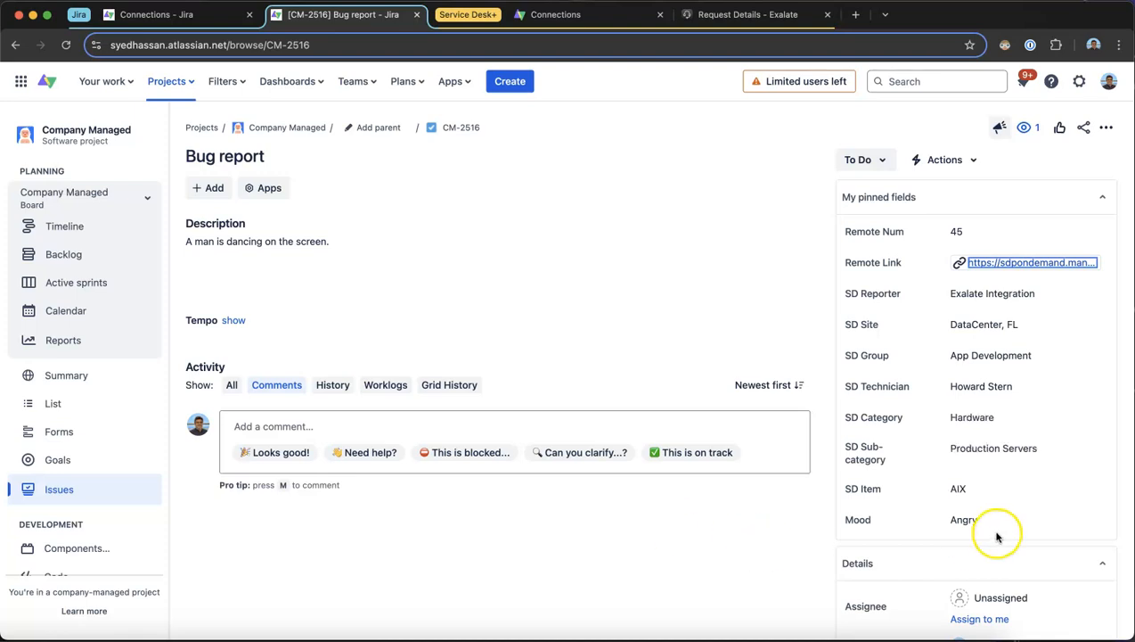
# Set the service desk request's status to In Progress without a comment and check the status in the Jira issue
pyautogui.click(732, 15)
pyautogui.click(122, 202)
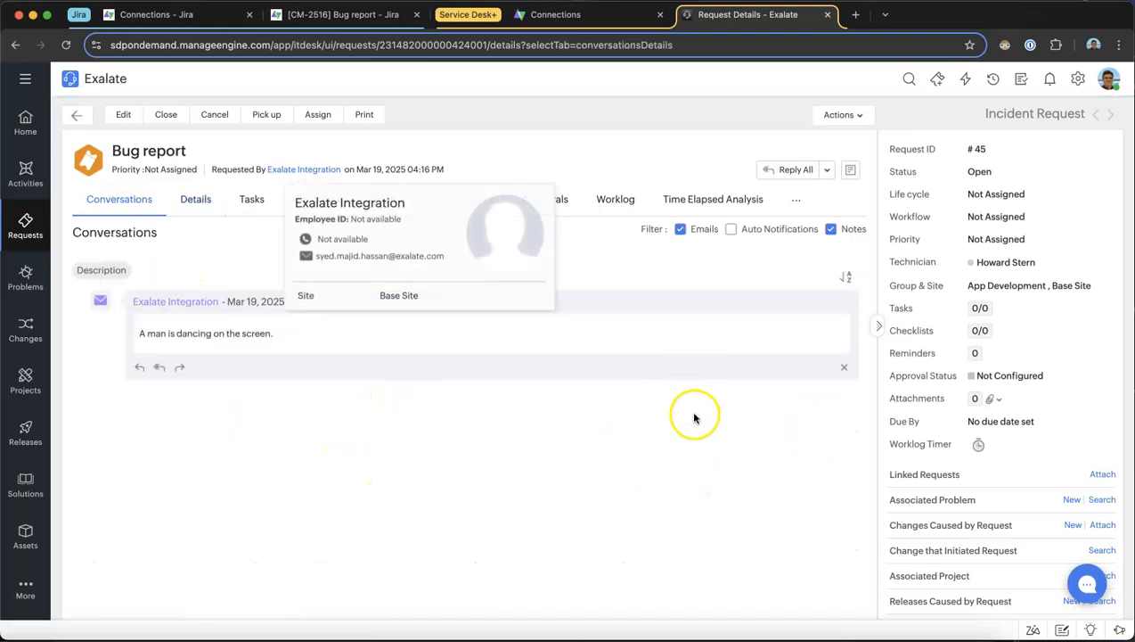
pyautogui.click(193, 199)
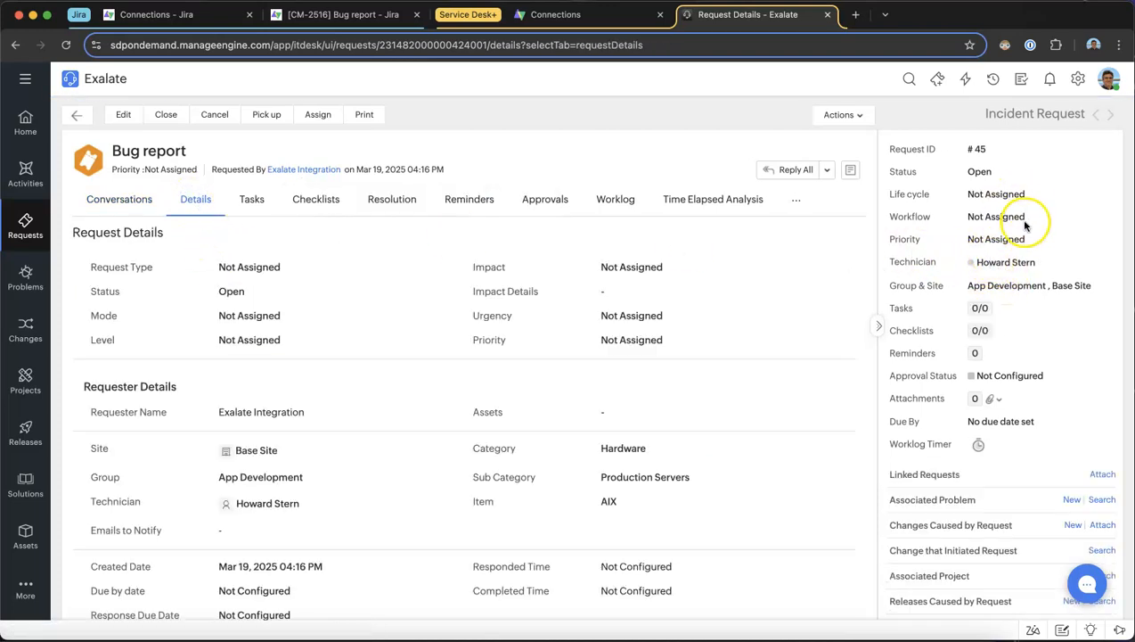
pyautogui.click(983, 171)
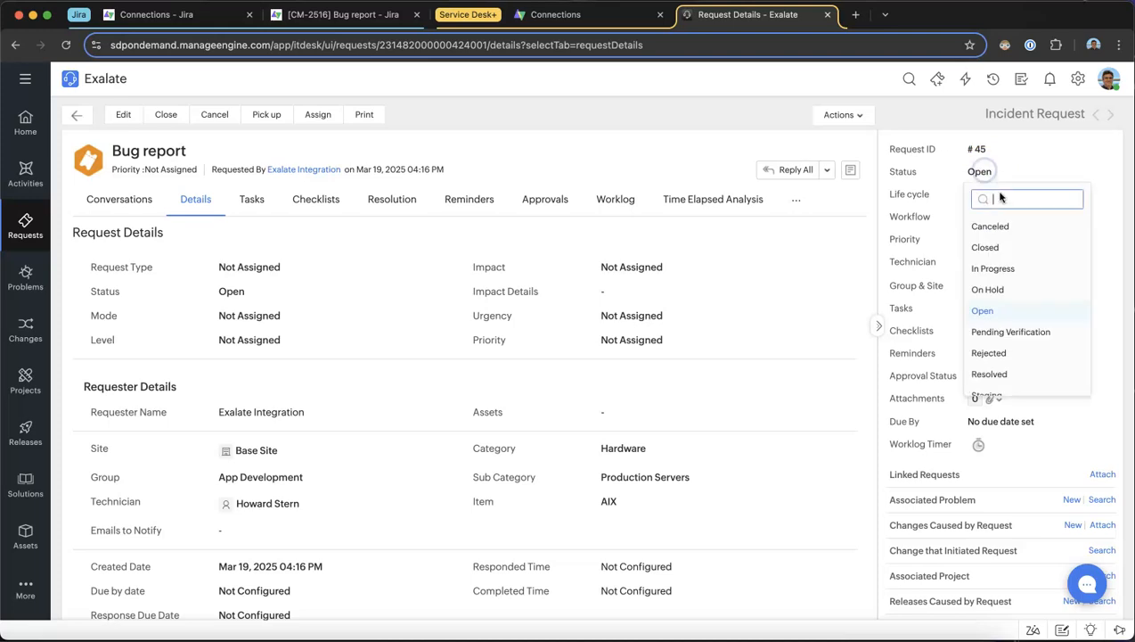
pyautogui.click(995, 269)
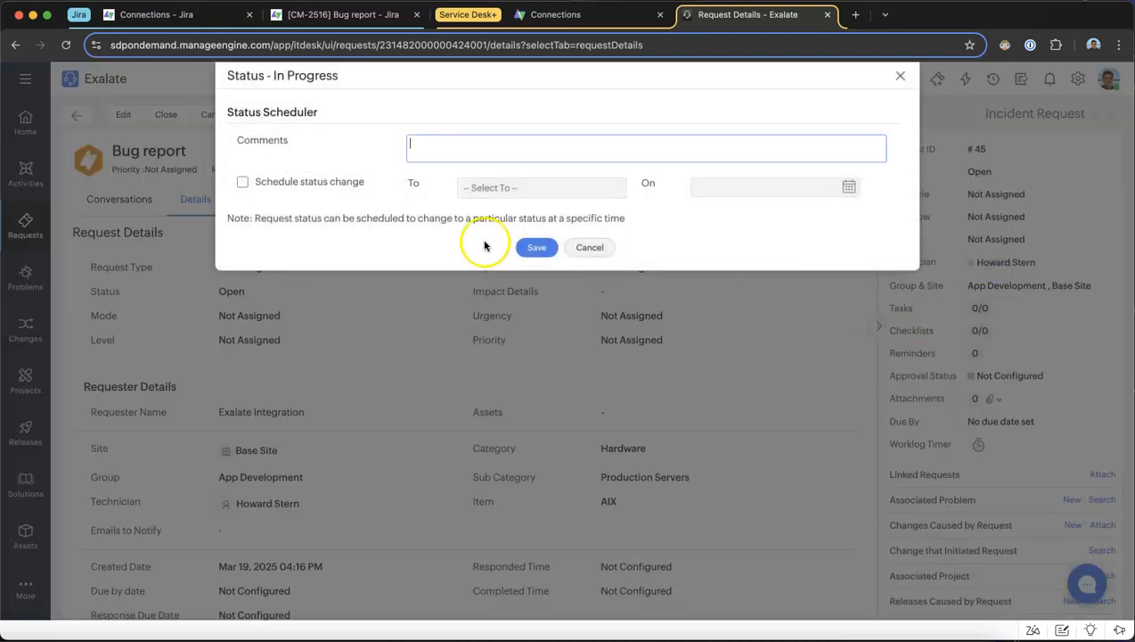
pyautogui.click(524, 249)
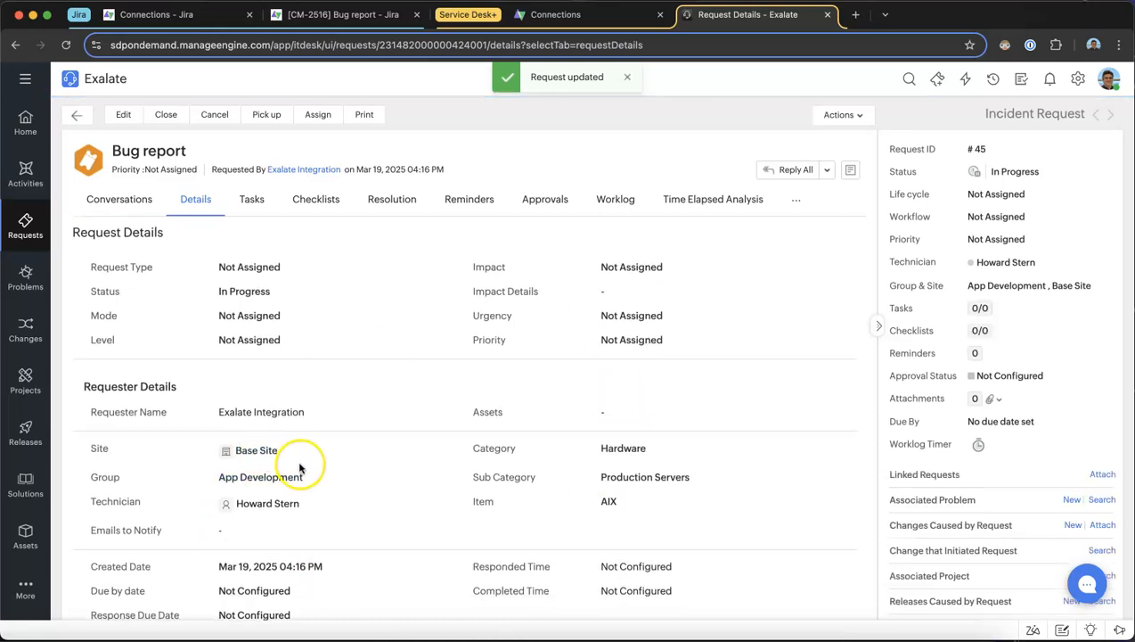
pyautogui.click(370, 14)
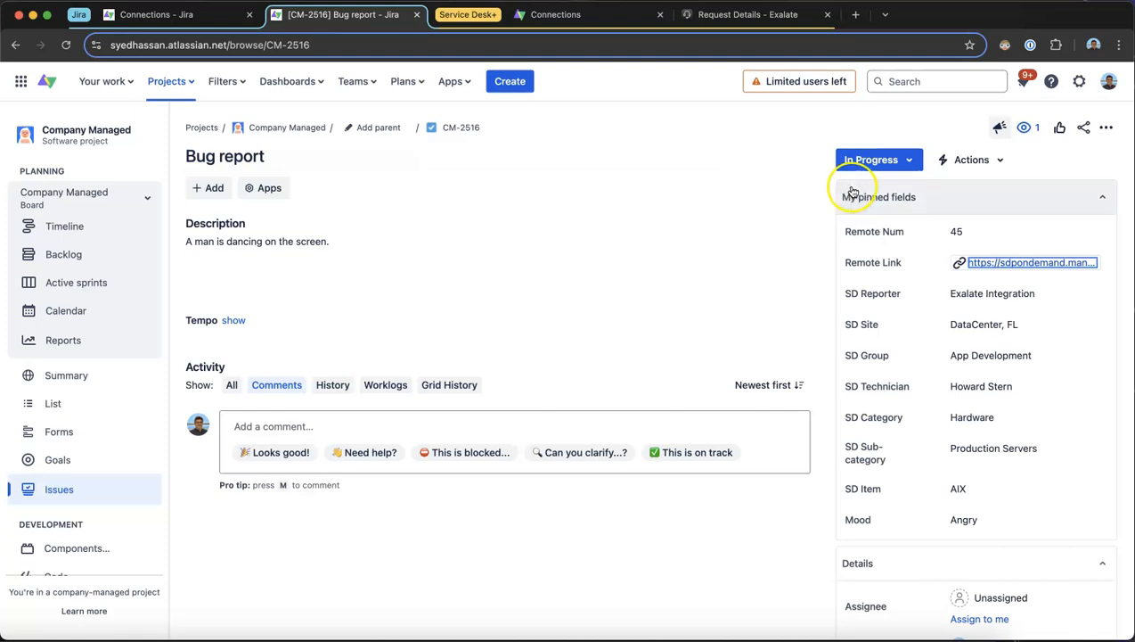
# Add a note to the service desk request, hidden from the requester, reading "Why is there no description of this bug?"
pyautogui.click(710, 19)
pyautogui.click(129, 201)
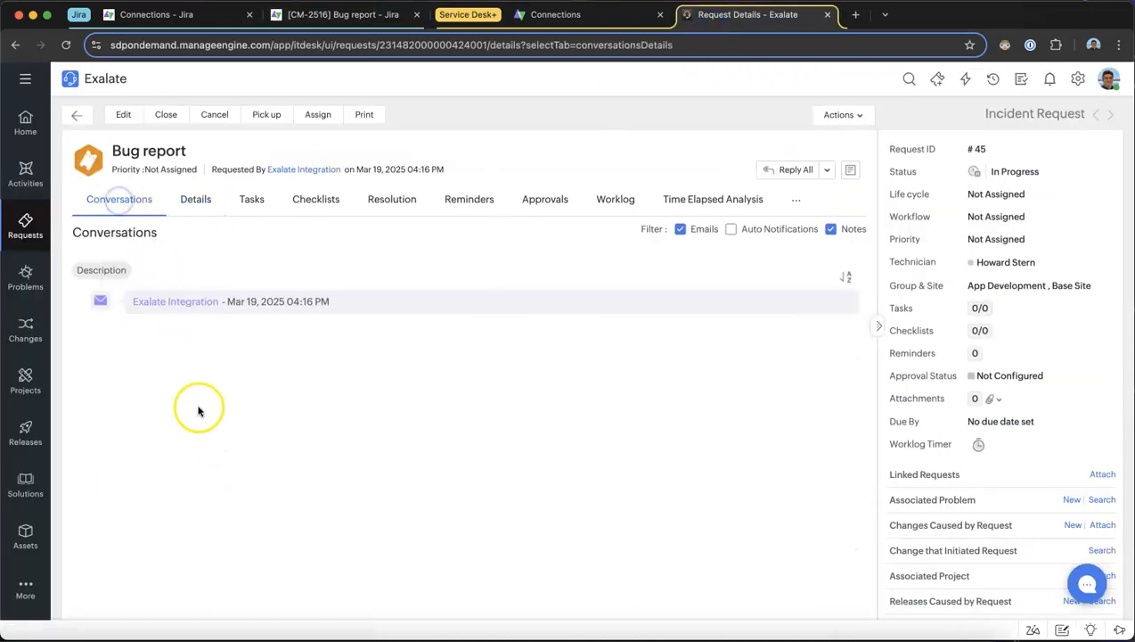
pyautogui.click(203, 298)
pyautogui.click(850, 170)
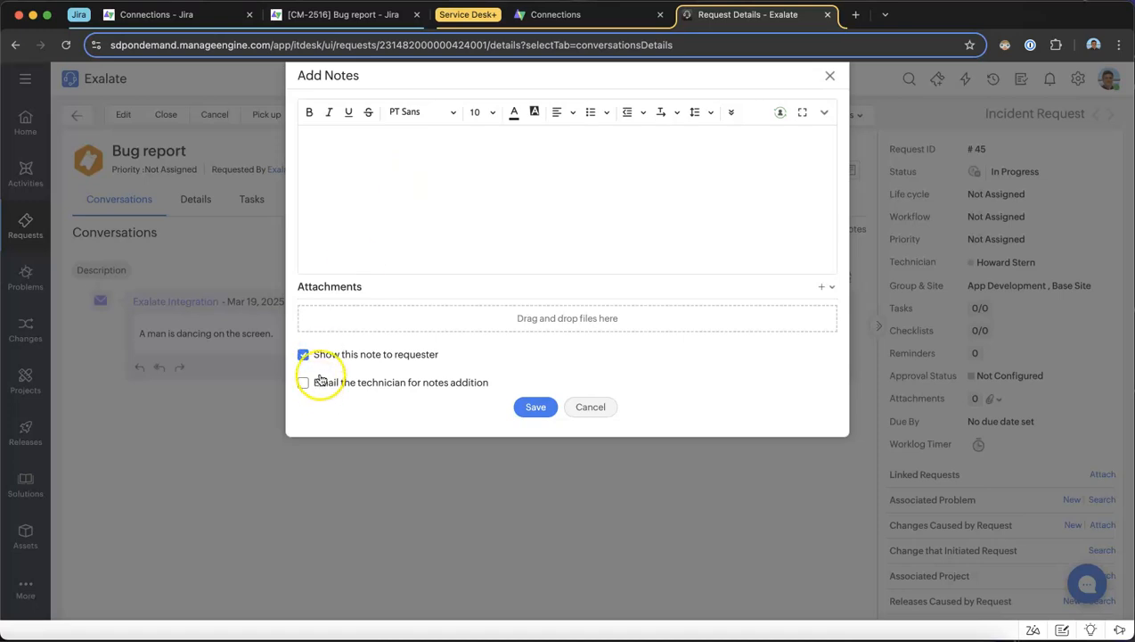
pyautogui.click(389, 152)
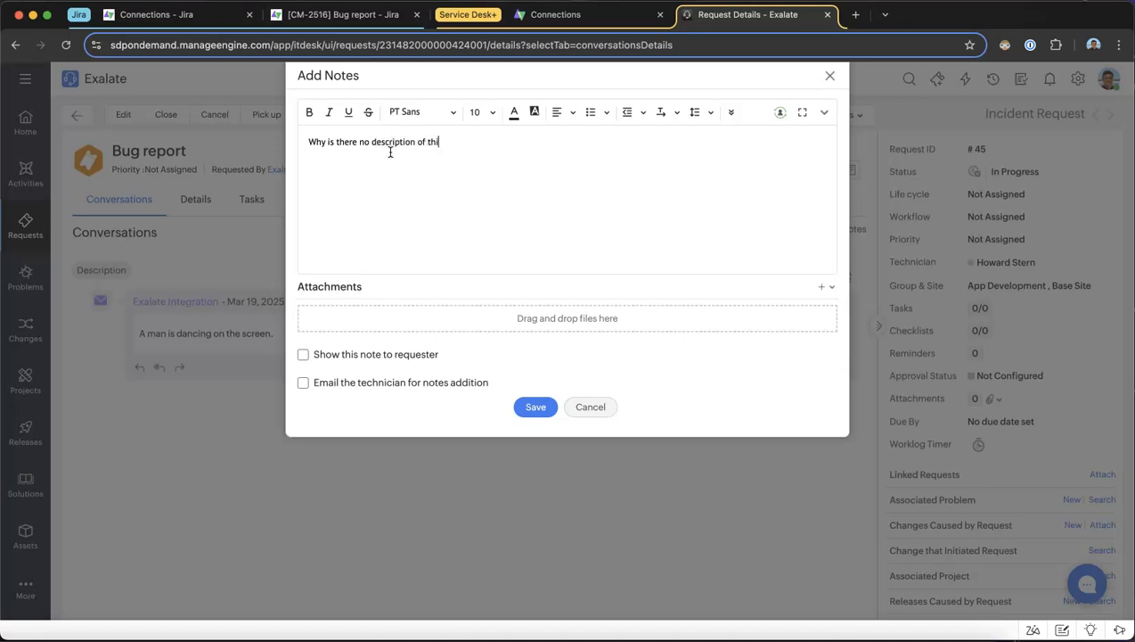
pyautogui.click(532, 407)
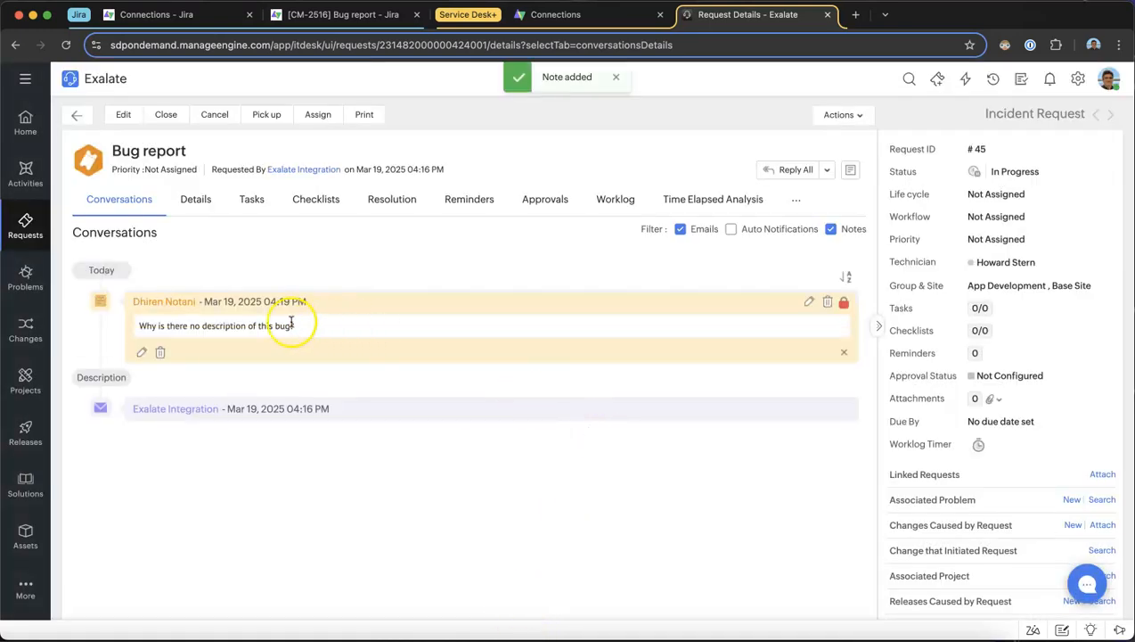
# Add a second note shown to the requester, reading "Can you provide reproduction steps pleasE?"
pyautogui.click(851, 174)
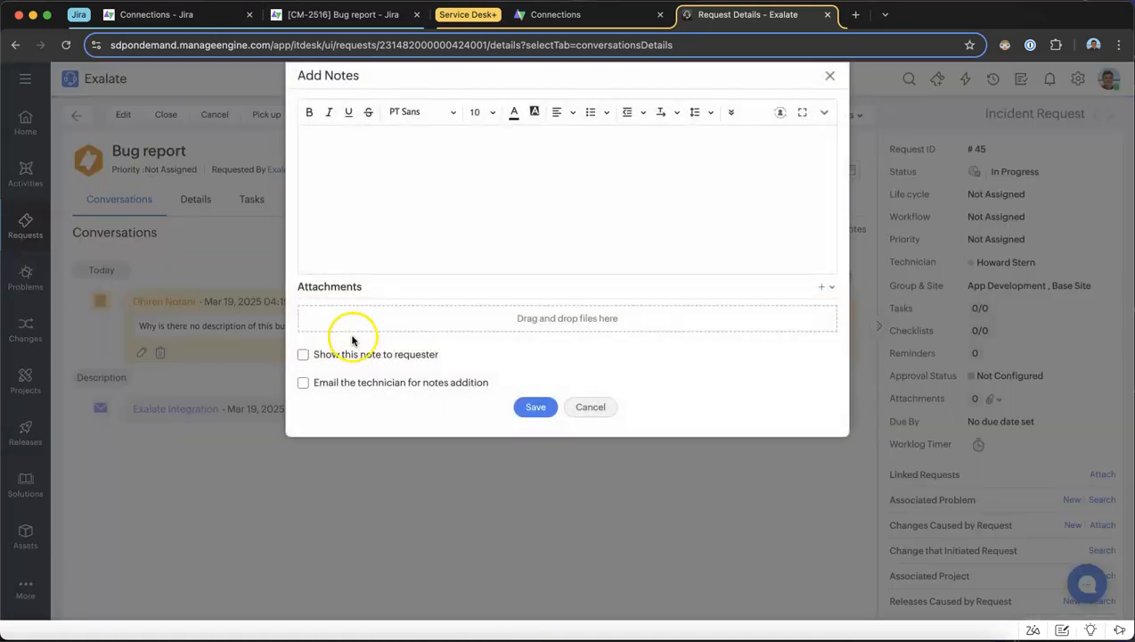
pyautogui.click(303, 354)
pyautogui.click(422, 166)
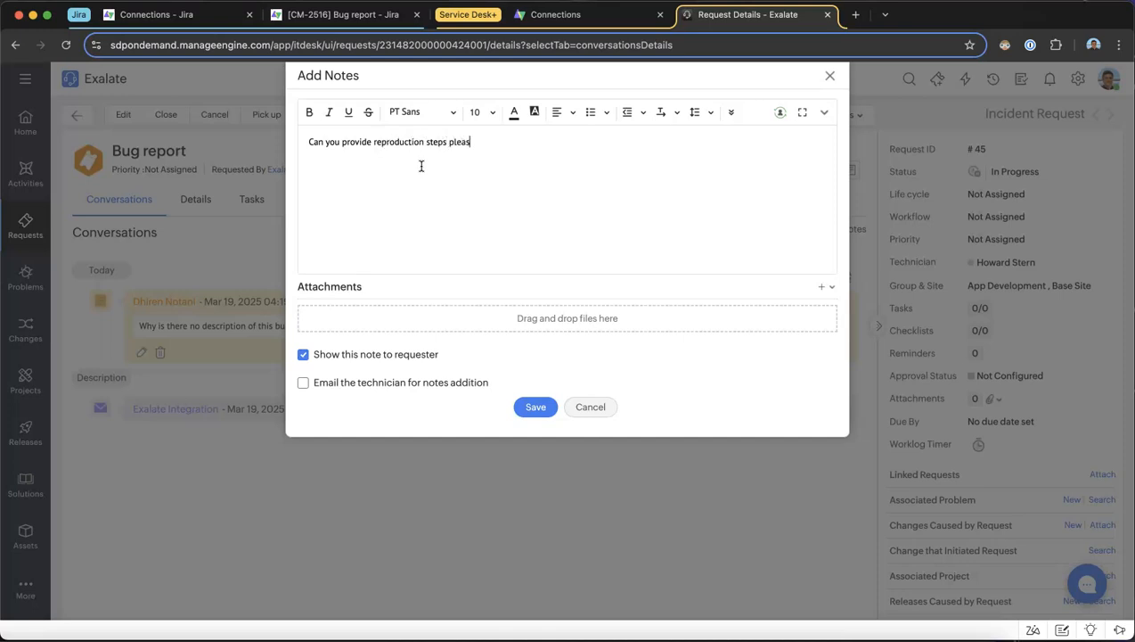
pyautogui.click(538, 409)
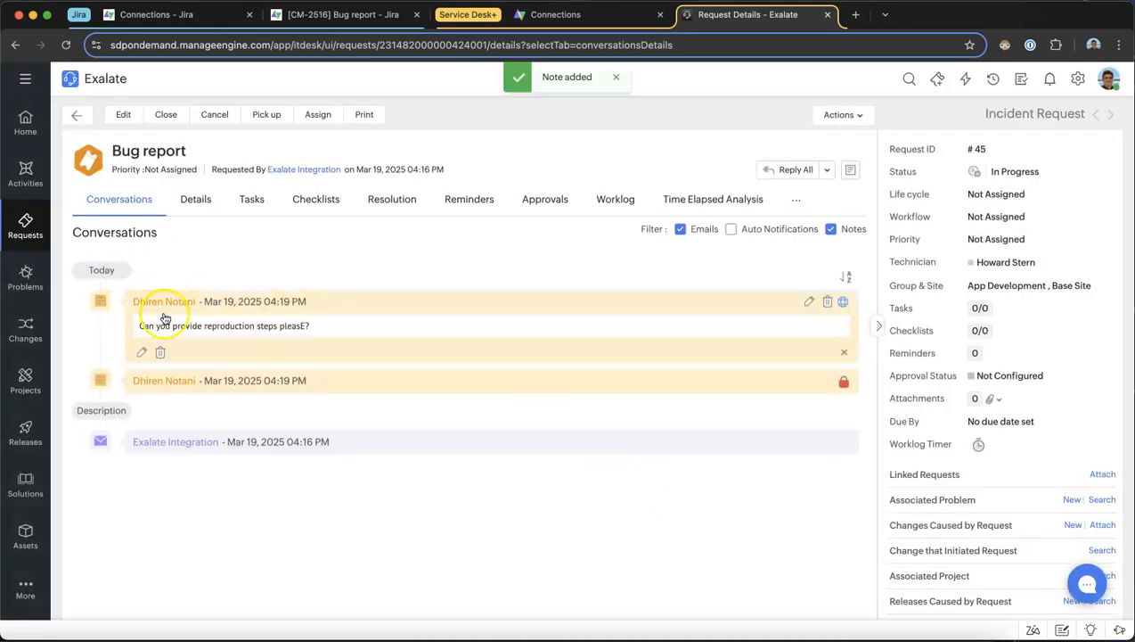
# Check the request's description in the service desk and the synced comment in the Jira issue
pyautogui.click(196, 199)
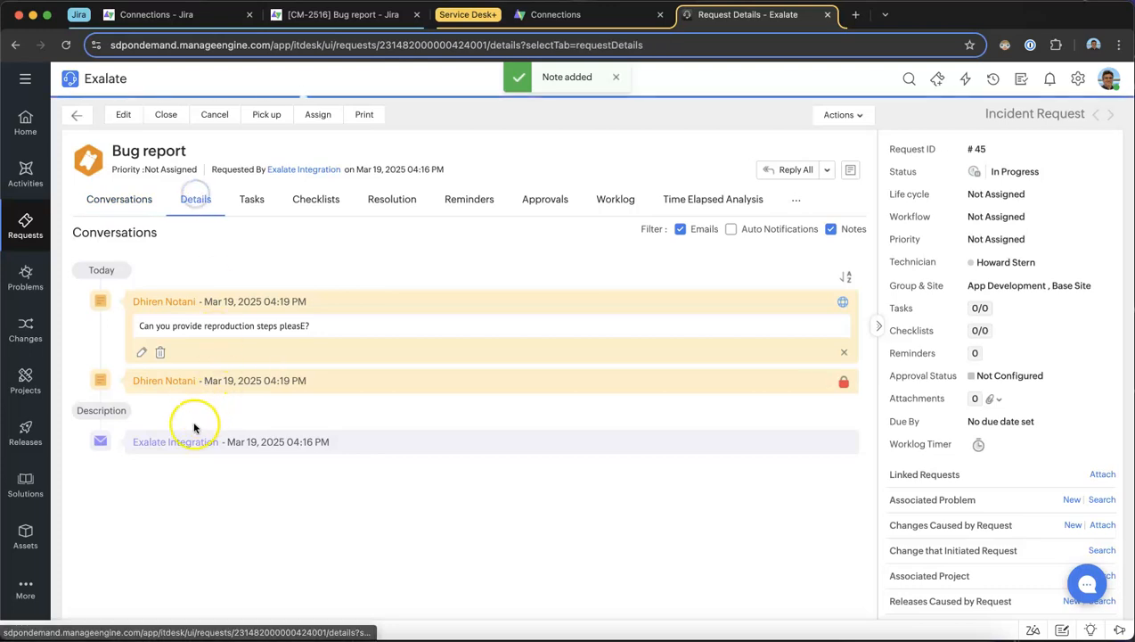
pyautogui.scroll(-5, 132, 469)
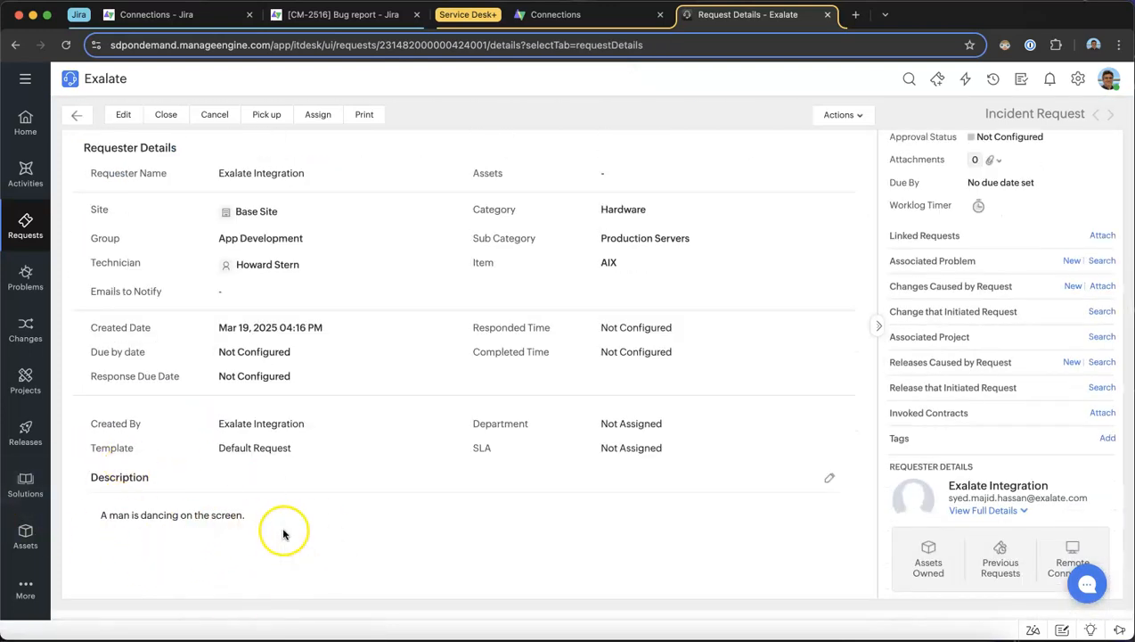
pyautogui.scroll(5, 285, 499)
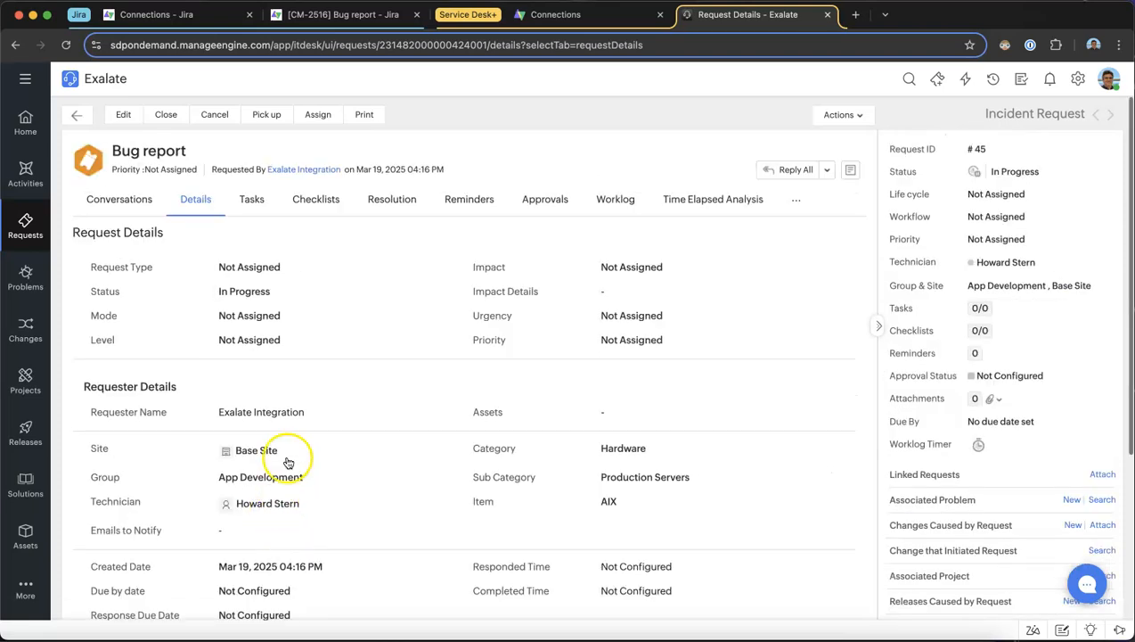
pyautogui.click(337, 15)
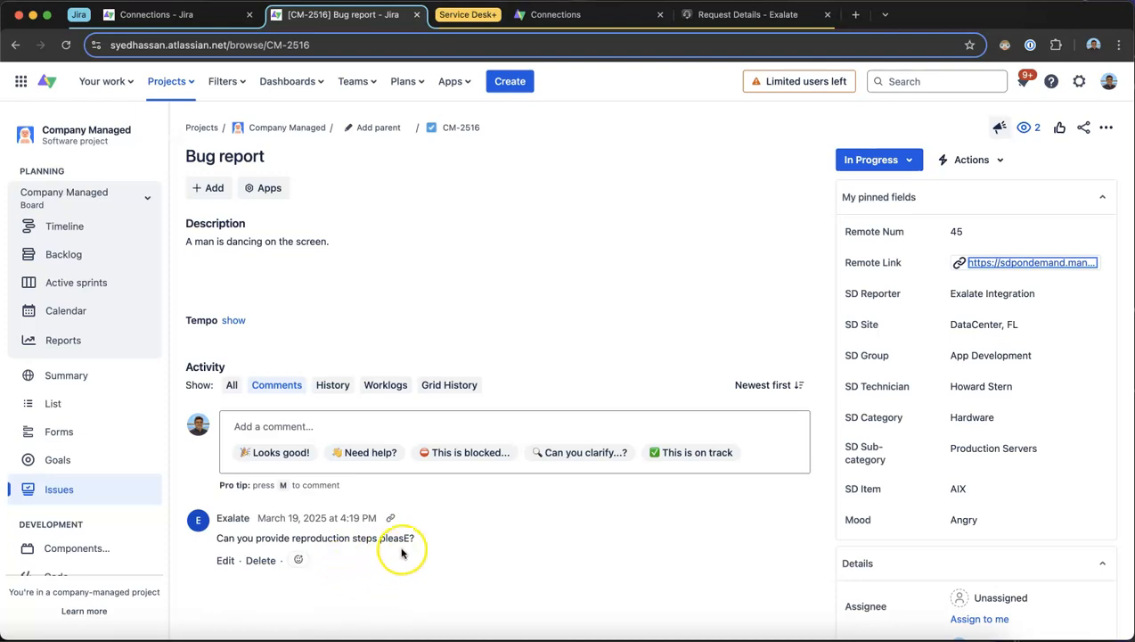
pyautogui.moveTo(398, 542); pyautogui.dragTo(214, 547)
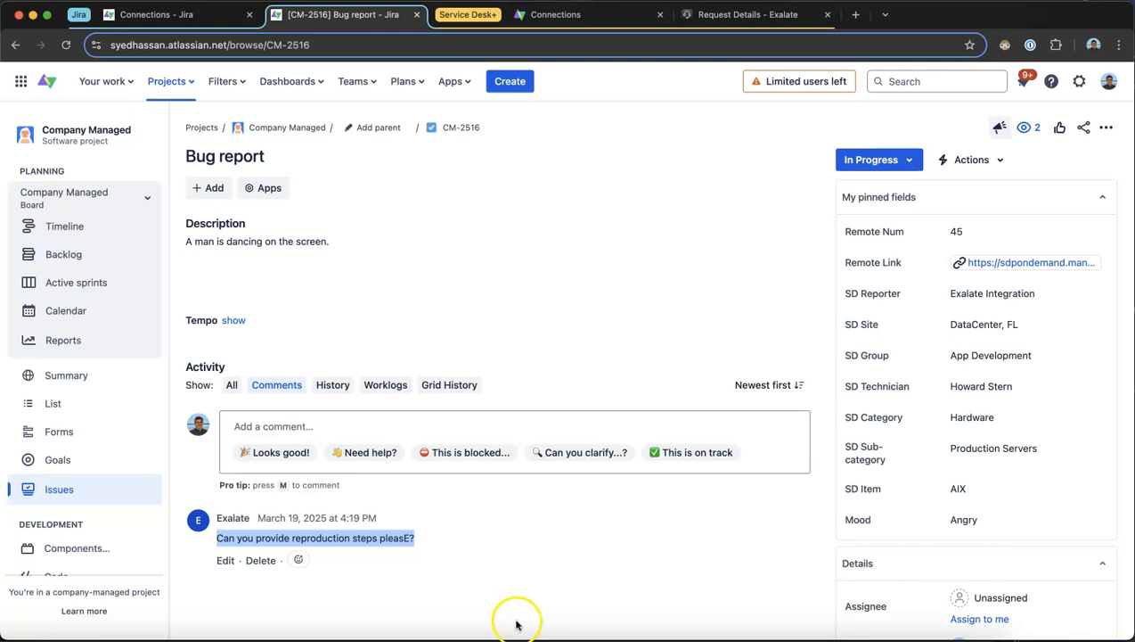
# Add "Reproduction steps:" to the Jira issue's description, with the numbered items "Click here", "Click there" and "You see man dancing"
pyautogui.click(339, 247)
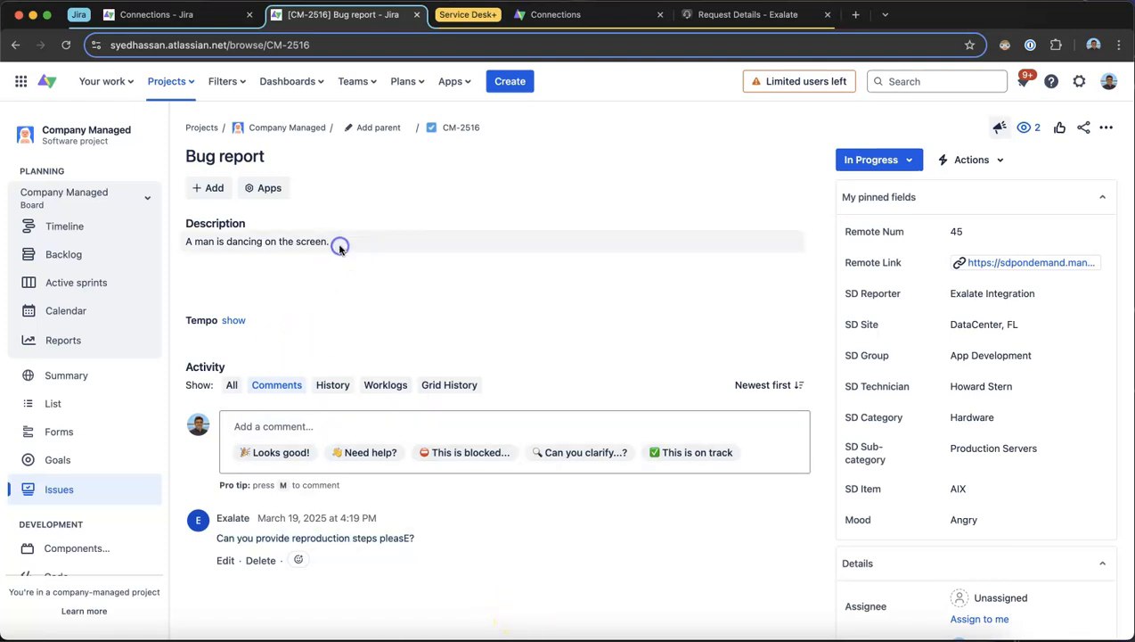
pyautogui.click(338, 246)
pyautogui.click(374, 296)
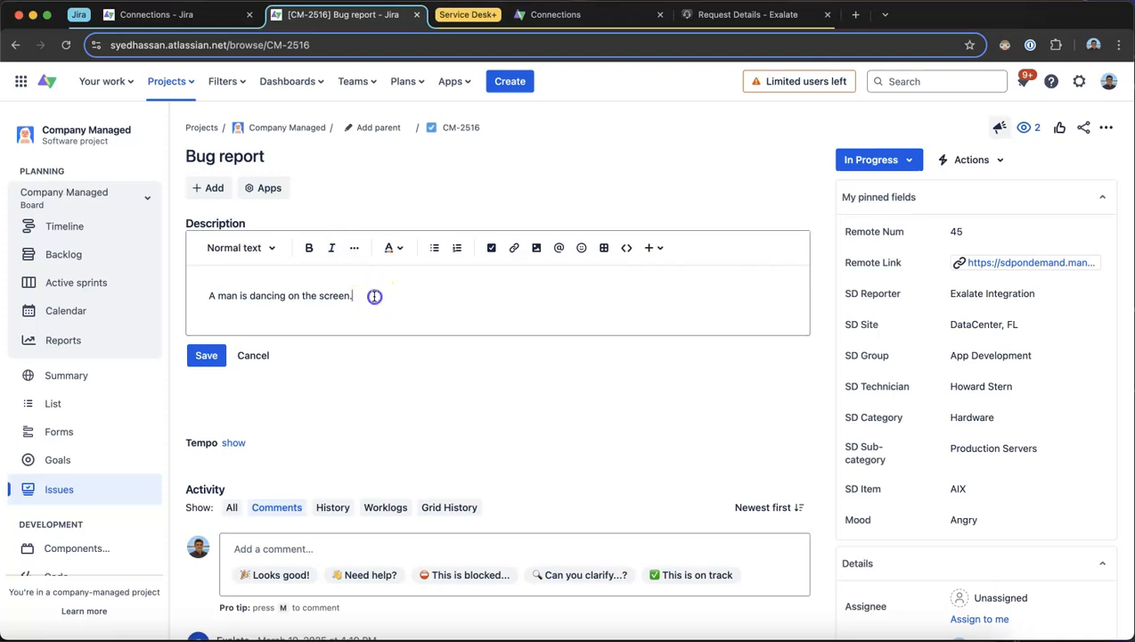
pyautogui.press('Return')
pyautogui.press('Return')
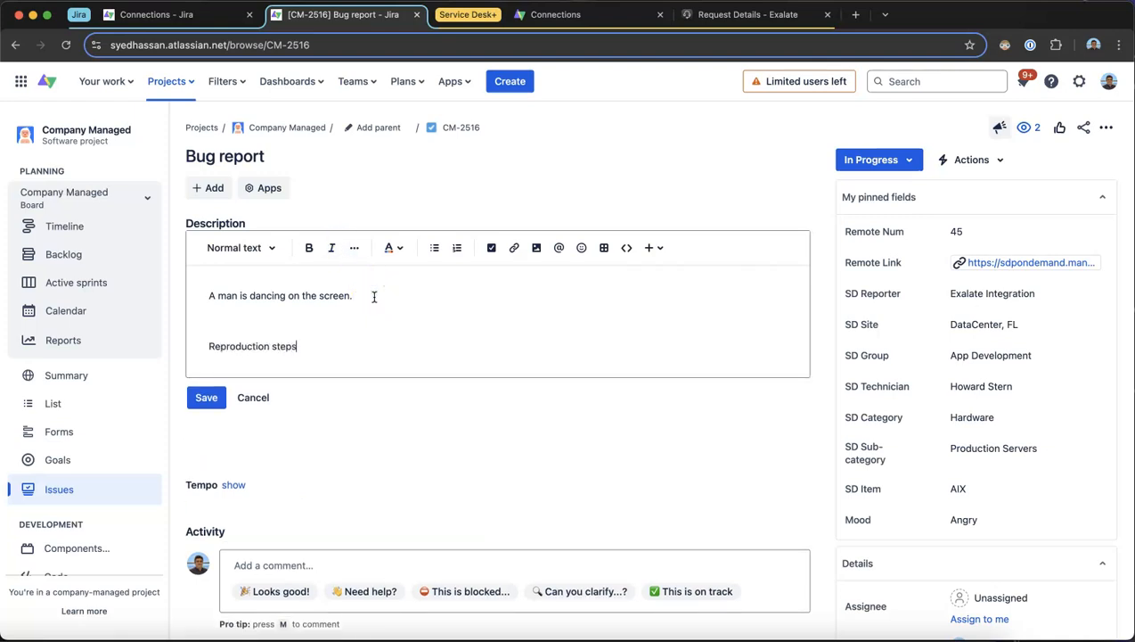
pyautogui.write('Reproduction steps":')
pyautogui.press('Return')
pyautogui.press('BackSpace')
pyautogui.press('BackSpace')
pyautogui.press('BackSpace')
pyautogui.press('Return')
pyautogui.write('1. ')
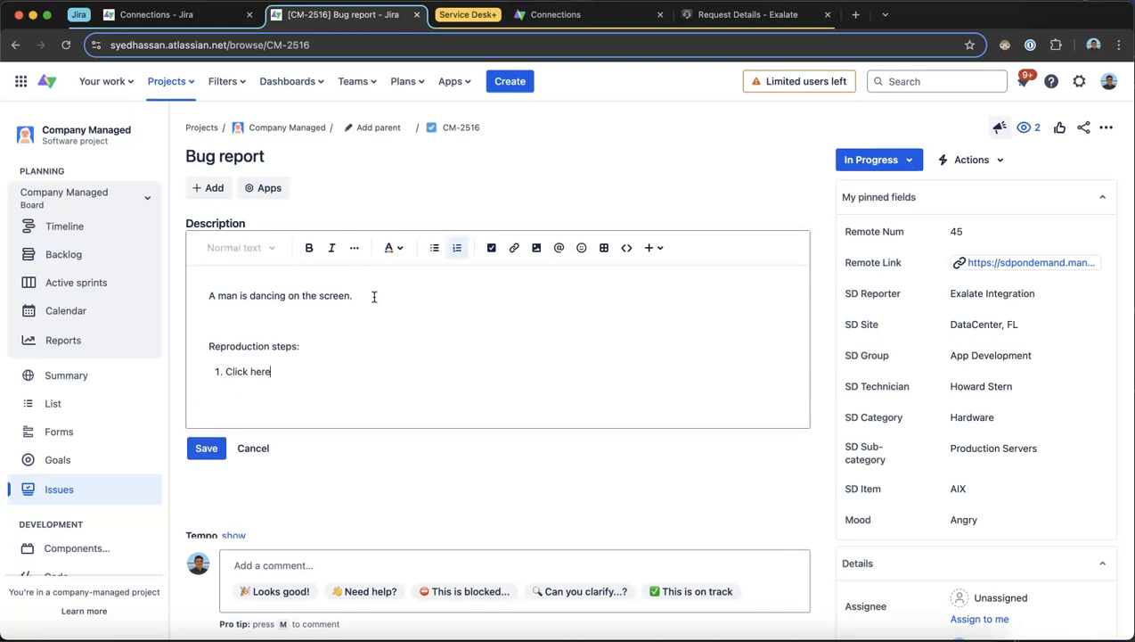
pyautogui.write('Click here')
pyautogui.press('Return')
pyautogui.write('Click there')
pyautogui.press('Return')
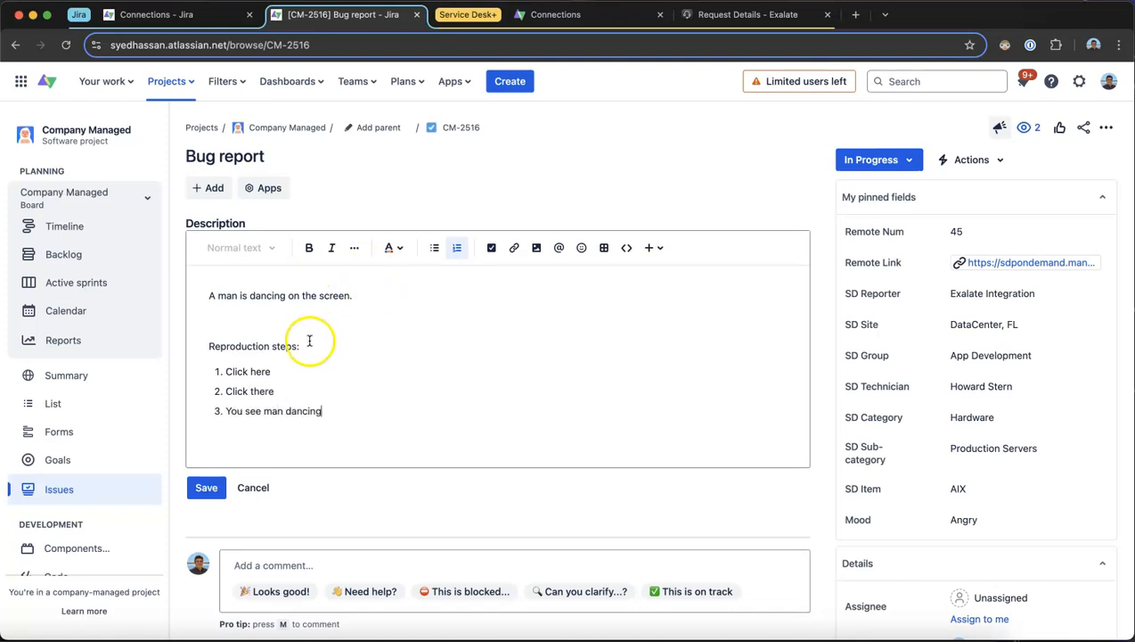
# Make the "Reproduction steps:" line bold and save the description
pyautogui.moveTo(307, 347); pyautogui.dragTo(194, 347)
pyautogui.click(308, 248)
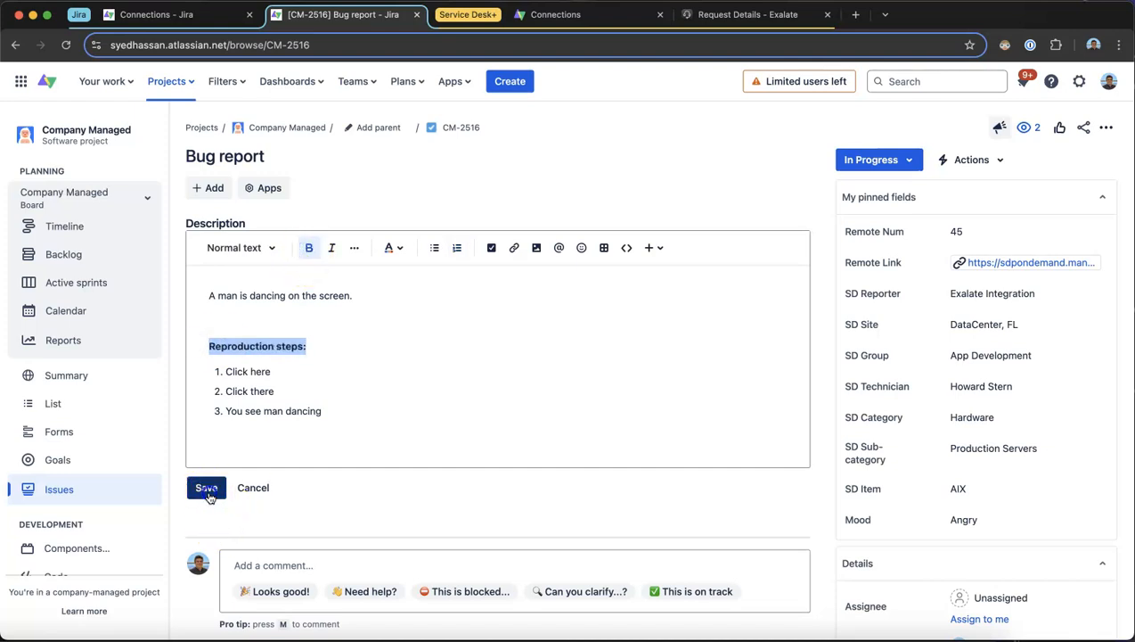
pyautogui.click(206, 488)
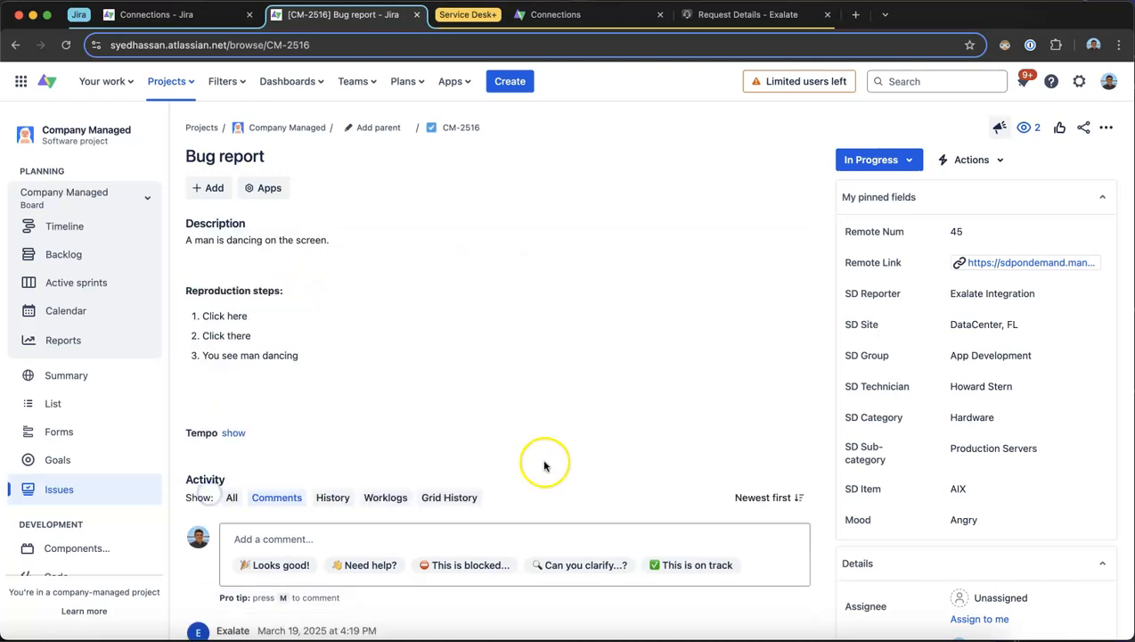
# Add a comment to the Jira issue reading "Steps updated. Please fix it"
pyautogui.click(286, 538)
pyautogui.write('Steps udpat')
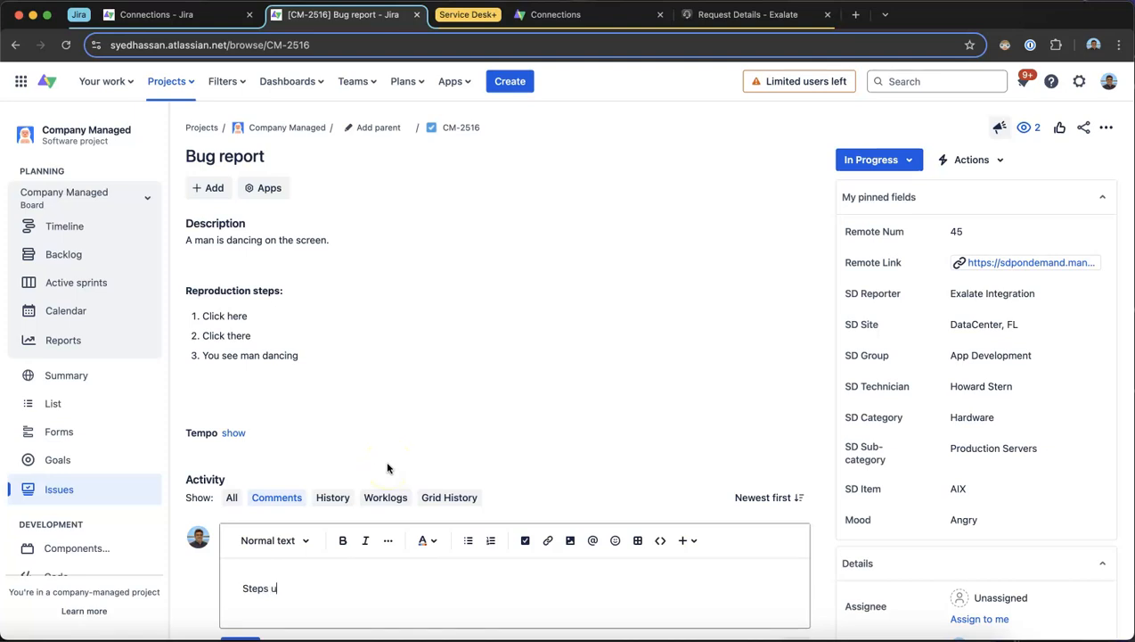
pyautogui.press('BackSpace')
pyautogui.press('BackSpace')
pyautogui.press('BackSpace')
pyautogui.press('BackSpace')
pyautogui.write('pdated. Pel')
pyautogui.press('BackSpace')
pyautogui.press('BackSpace')
pyautogui.write('lease fix it')
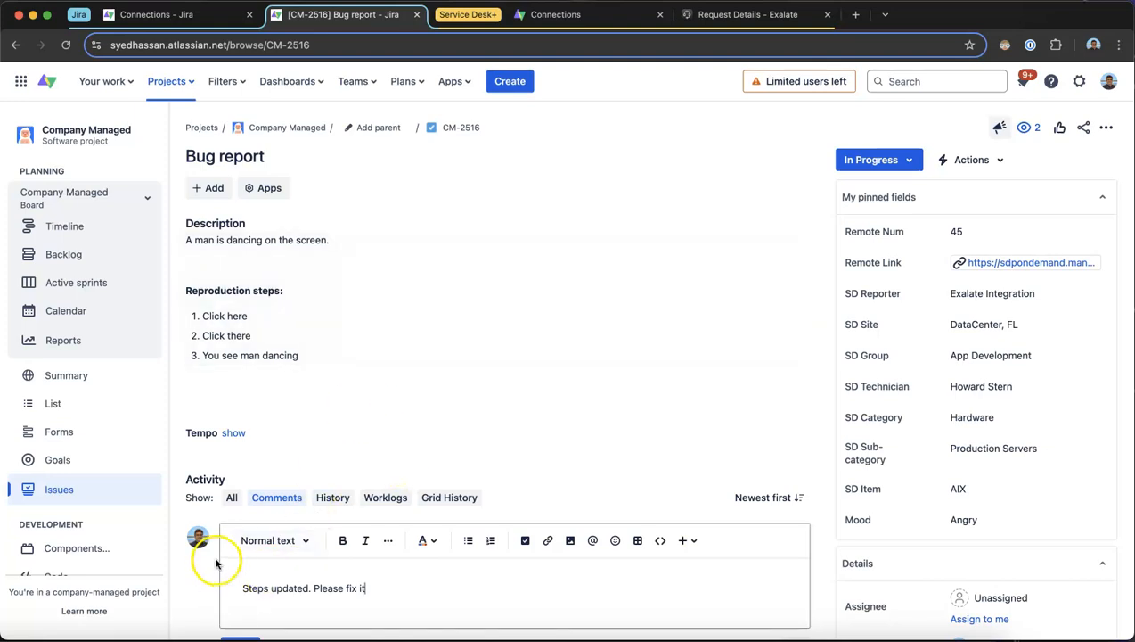
pyautogui.scroll(-2, 203, 537)
pyautogui.click(238, 507)
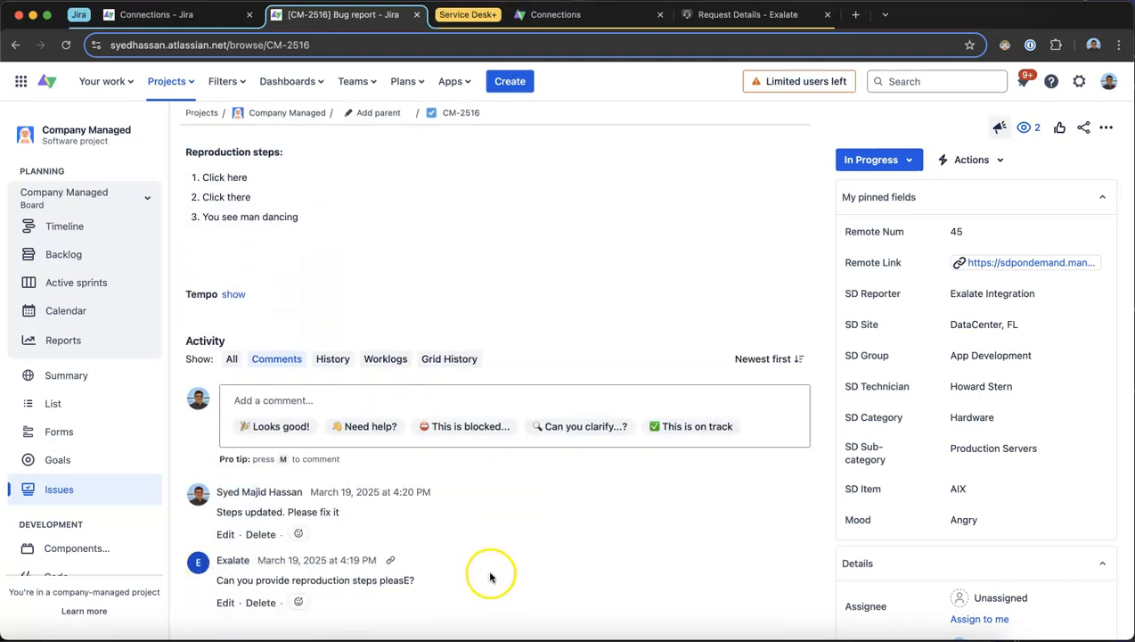
# Check the synced comment and the updated description in the service desk request
pyautogui.scroll(2, 367, 392)
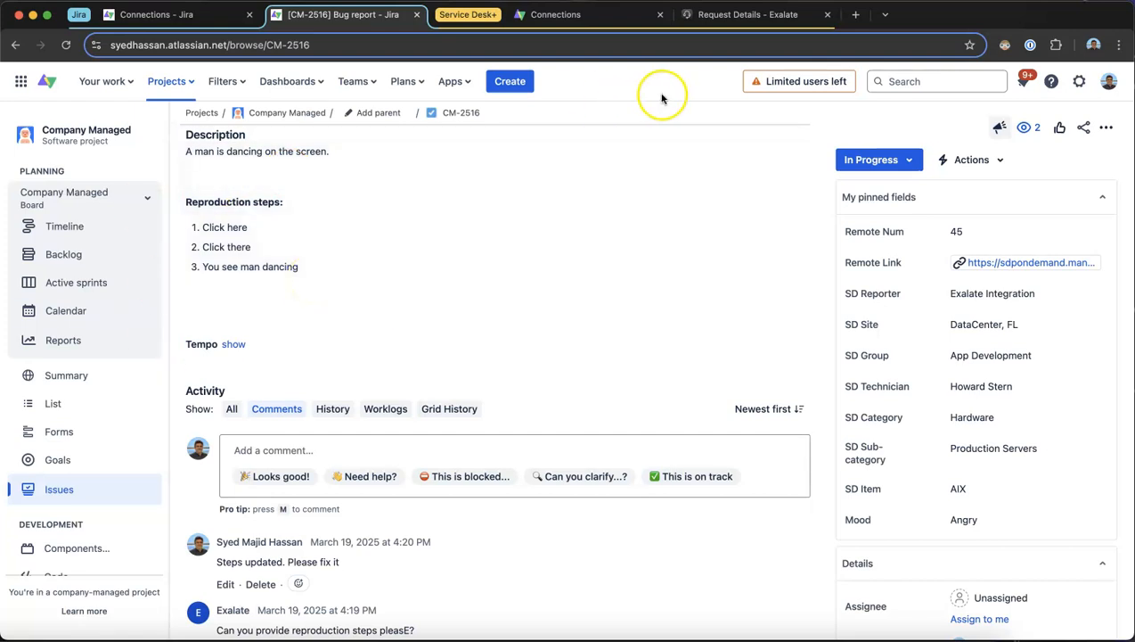
pyautogui.click(700, 16)
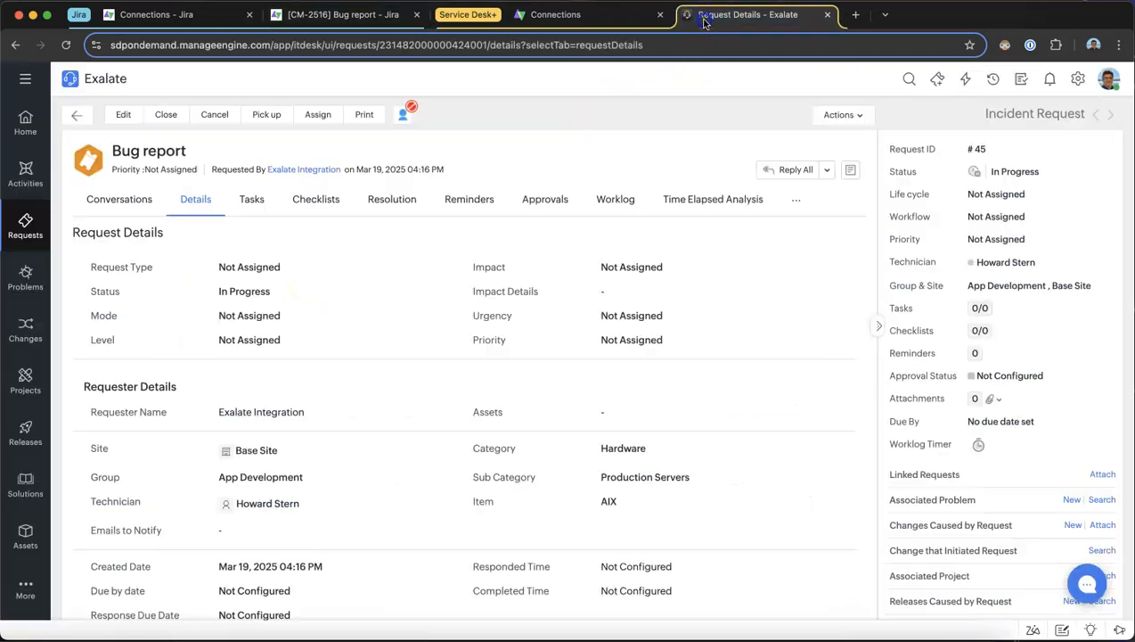
pyautogui.click(119, 201)
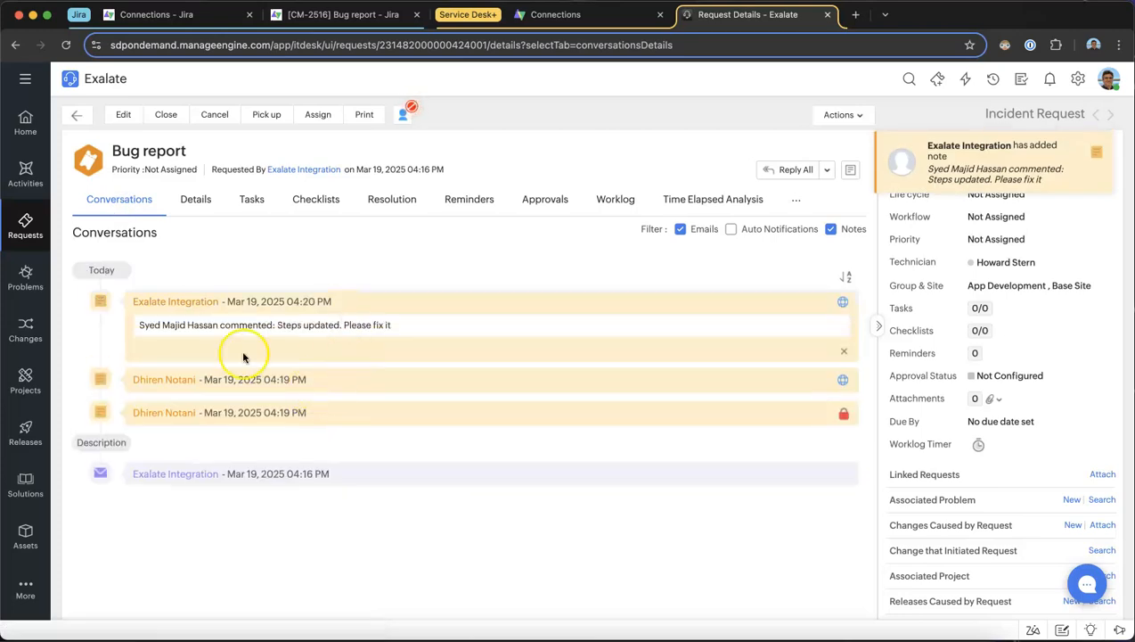
pyautogui.moveTo(442, 328); pyautogui.dragTo(275, 326)
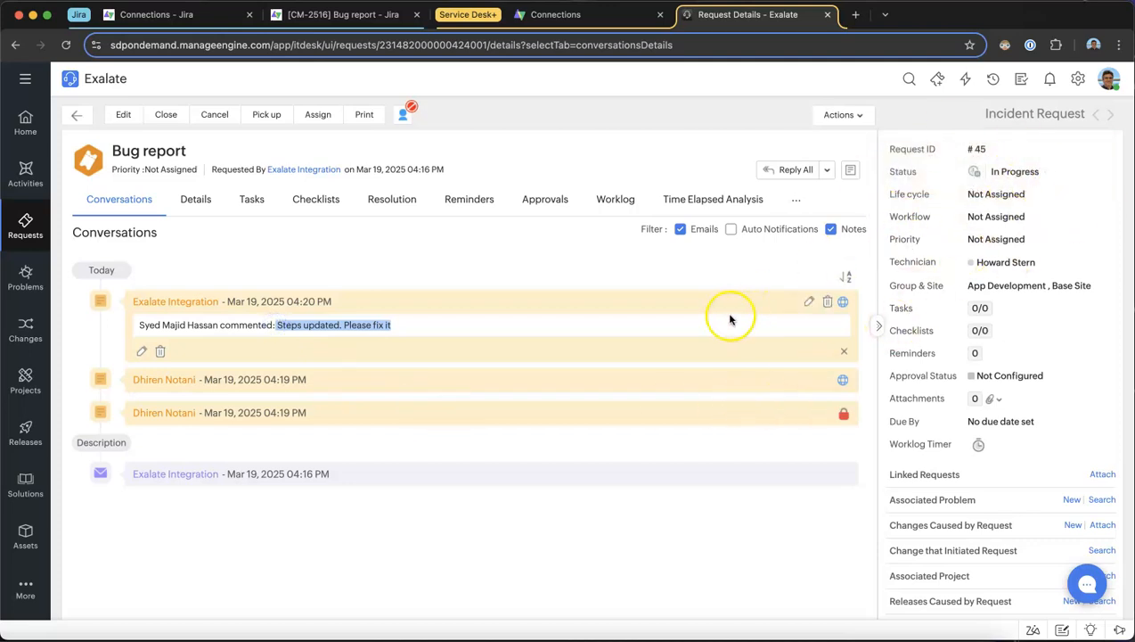
pyautogui.click(193, 197)
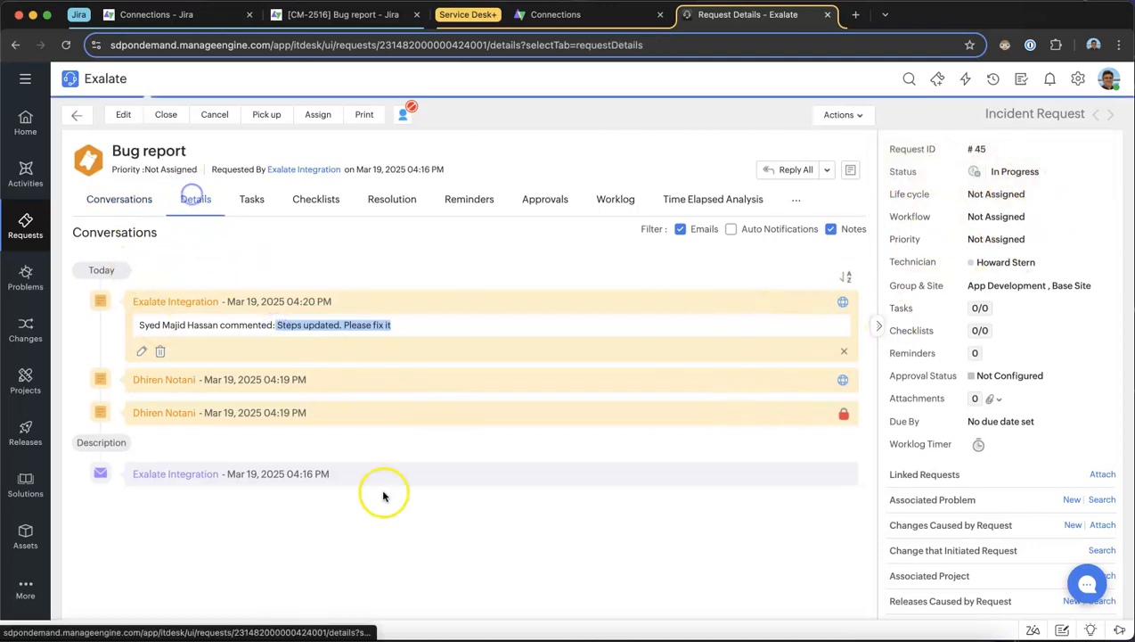
pyautogui.scroll(-5, 380, 496)
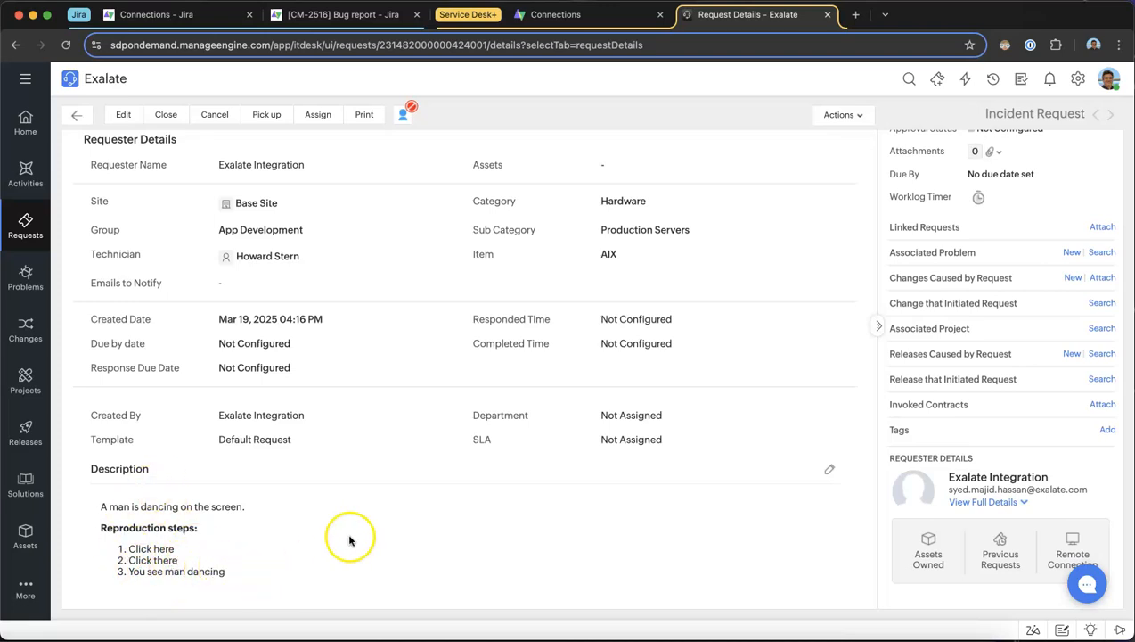
pyautogui.scroll(5, 401, 430)
# Add a note shown to the requester on the service desk request, reading "The bus is fixed. the man is no more"
pyautogui.click(121, 199)
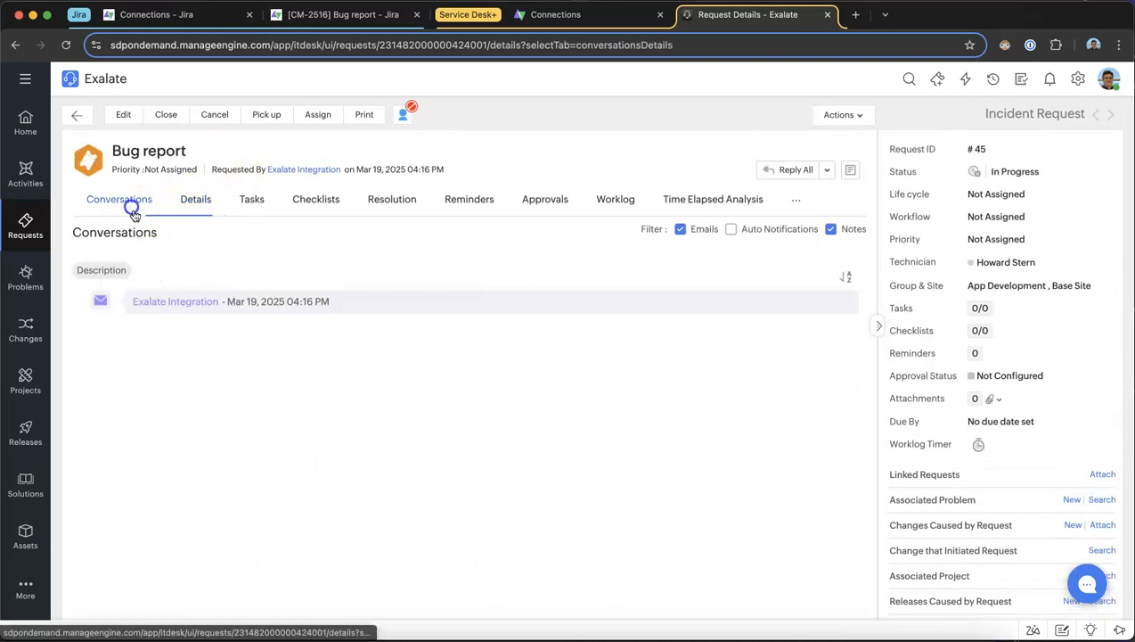
pyautogui.click(850, 170)
pyautogui.click(359, 199)
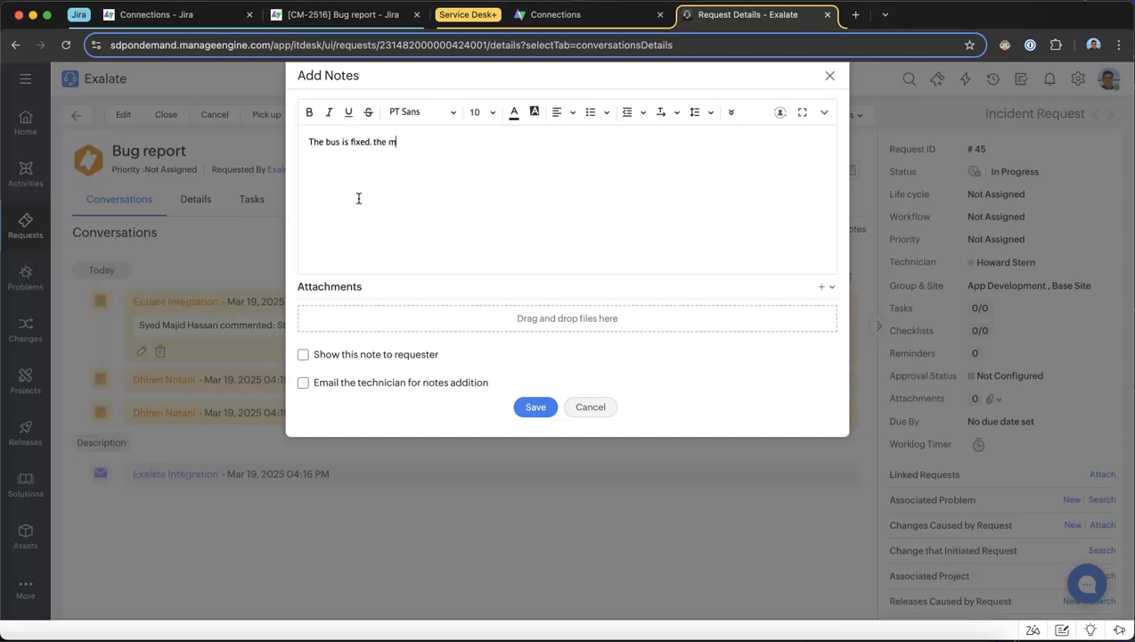
pyautogui.click(303, 354)
pyautogui.click(533, 410)
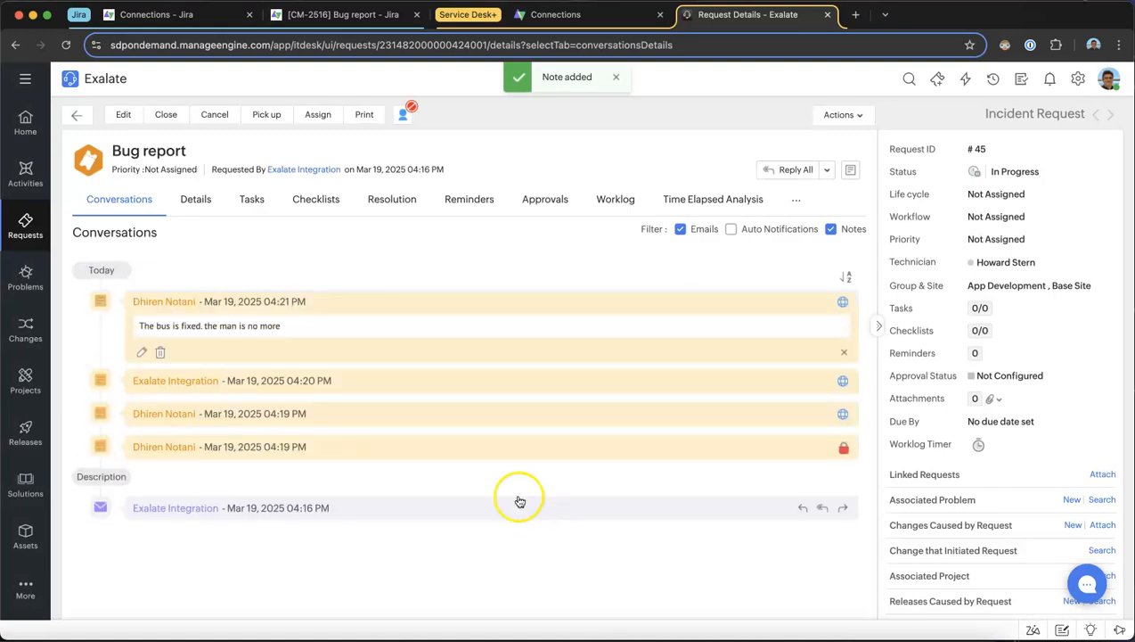
# Edit the service desk request to attach family.png and save the update
pyautogui.click(195, 199)
pyautogui.click(123, 116)
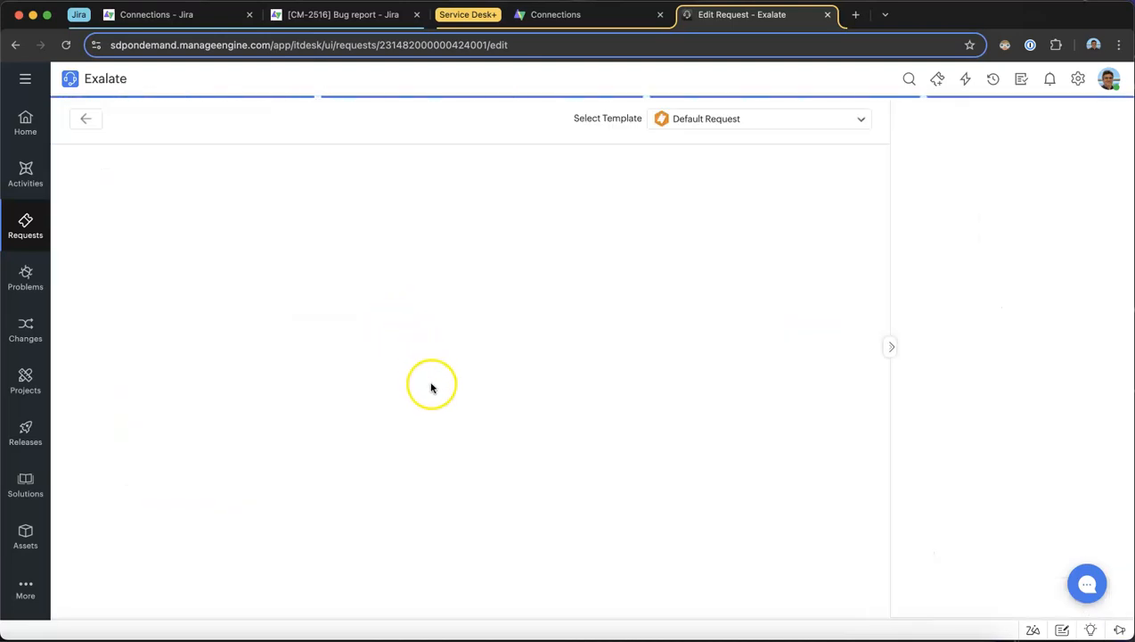
pyautogui.scroll(-10, 389, 419)
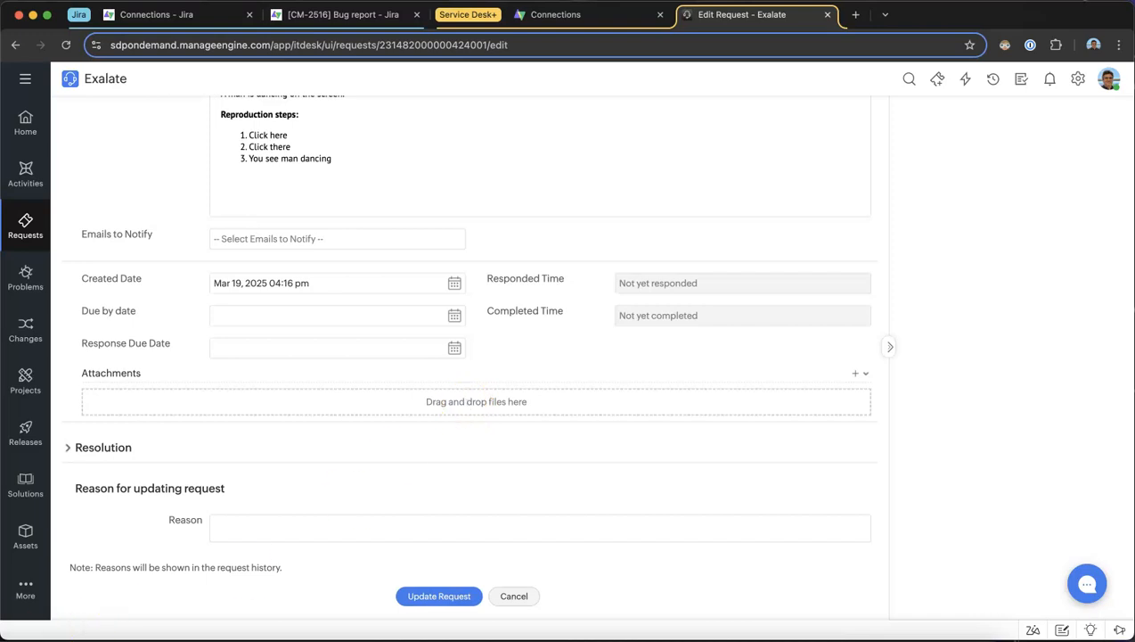
pyautogui.press('super+Tab')
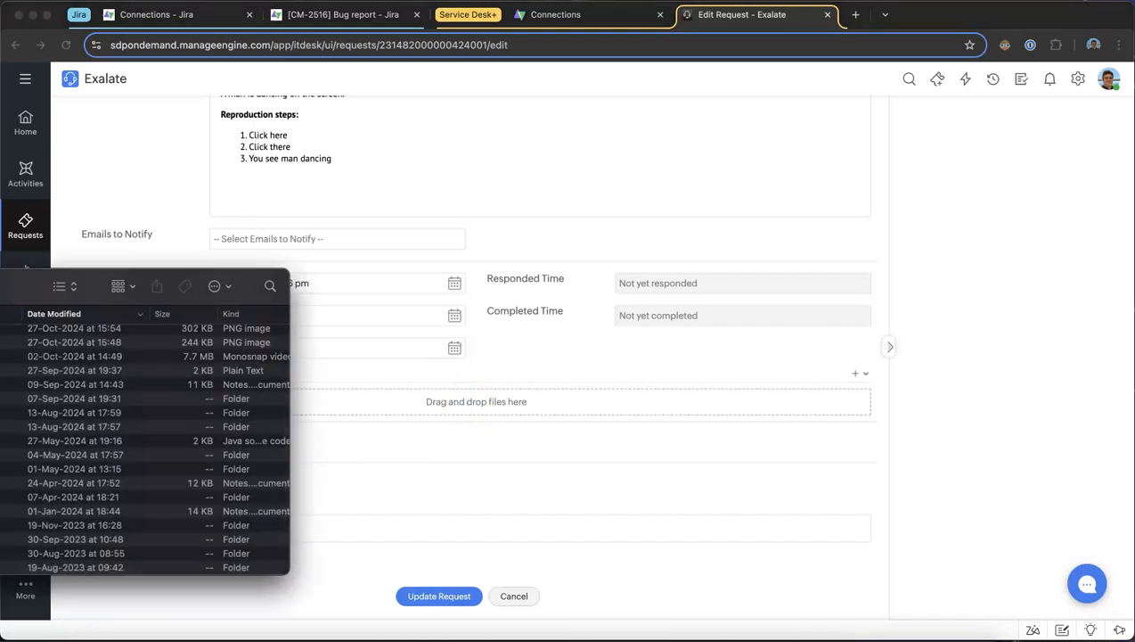
pyautogui.scroll(3, 144, 447)
pyautogui.moveTo(134, 433); pyautogui.dragTo(526, 418)
pyautogui.scroll(-1, 436, 547)
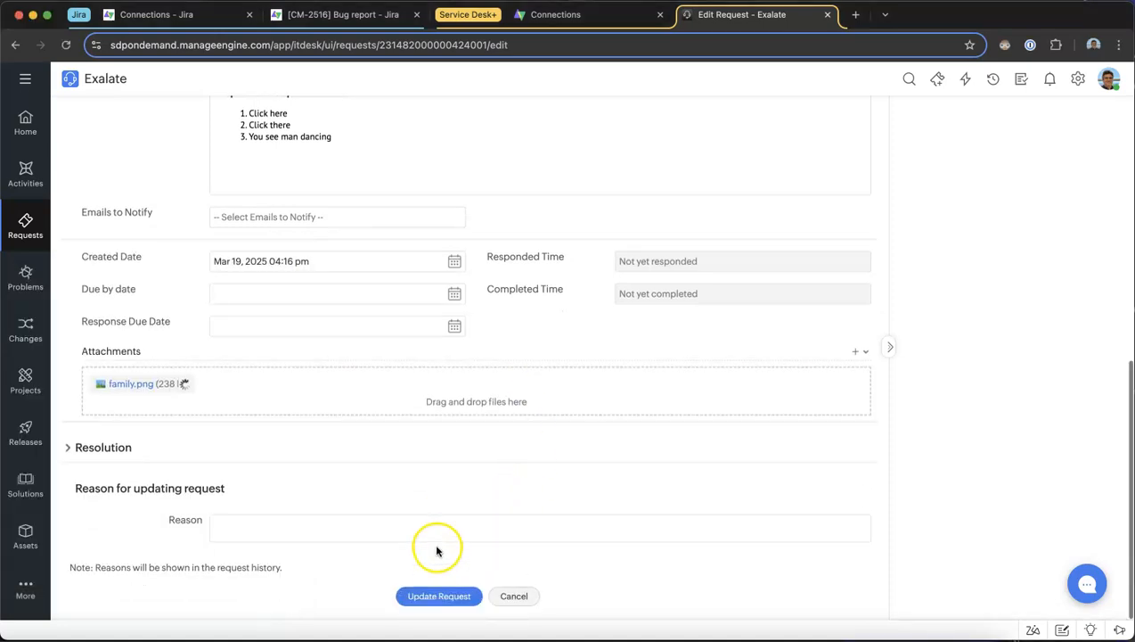
pyautogui.click(430, 596)
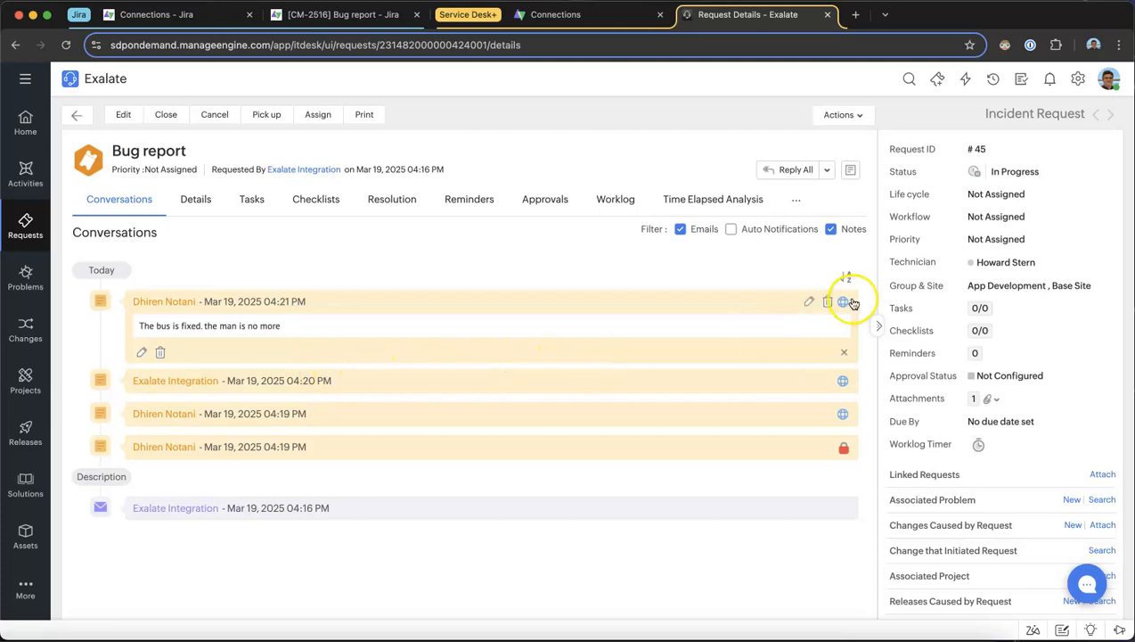
# Set the service desk request's status to Resolved
pyautogui.click(1025, 173)
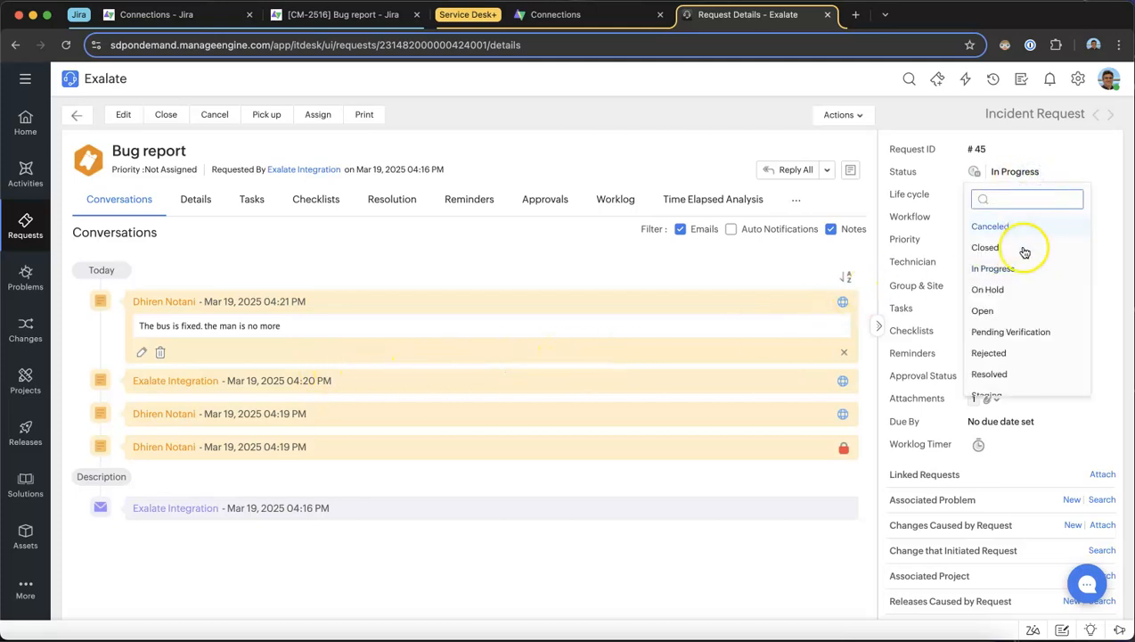
pyautogui.scroll(-1, 1003, 361)
pyautogui.click(1004, 360)
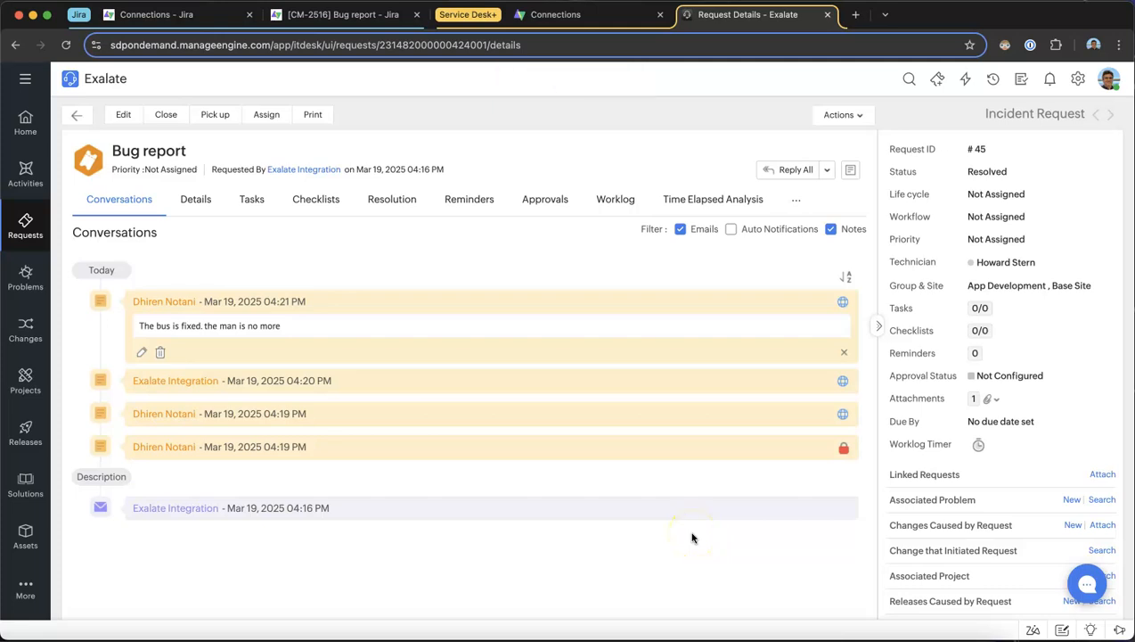
# Check the attachment, the newest comment and the status in the Jira issue
pyautogui.click(387, 16)
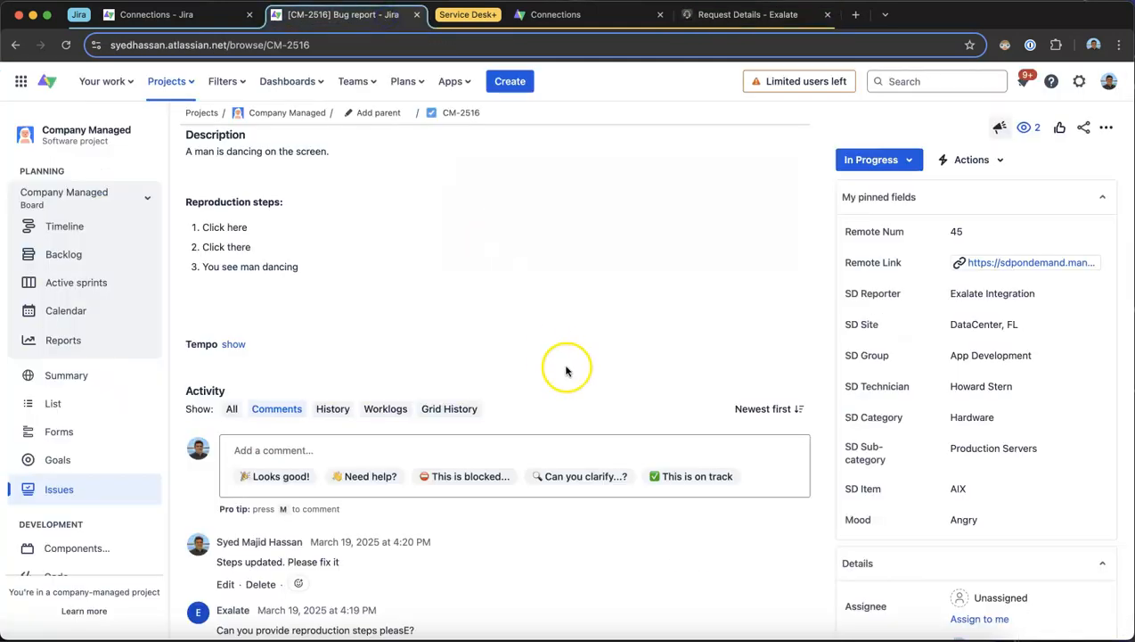
pyautogui.scroll(-5, 514, 414)
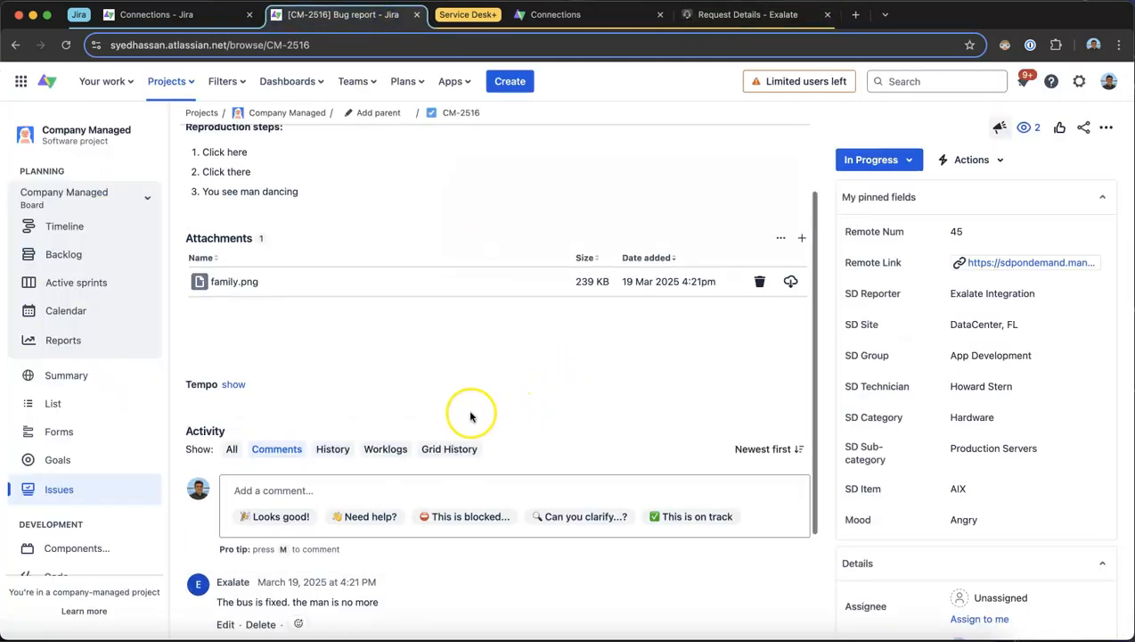
pyautogui.moveTo(368, 439); pyautogui.dragTo(212, 440)
pyautogui.click(220, 456)
pyautogui.scroll(4, 309, 470)
pyautogui.scroll(2, 310, 469)
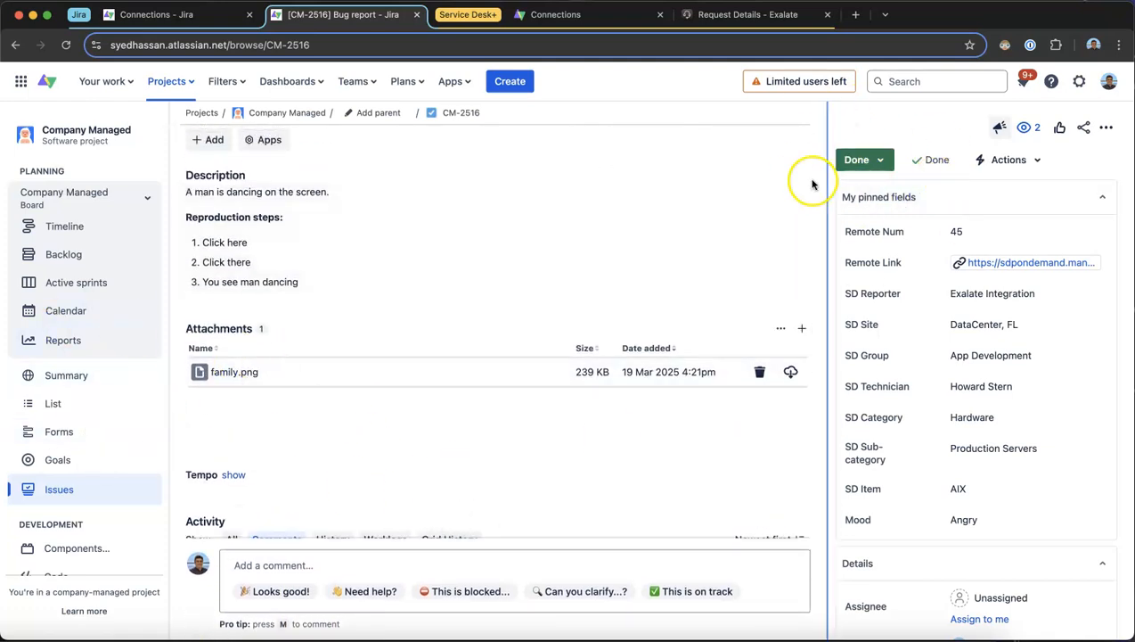
pyautogui.scroll(-3, 321, 421)
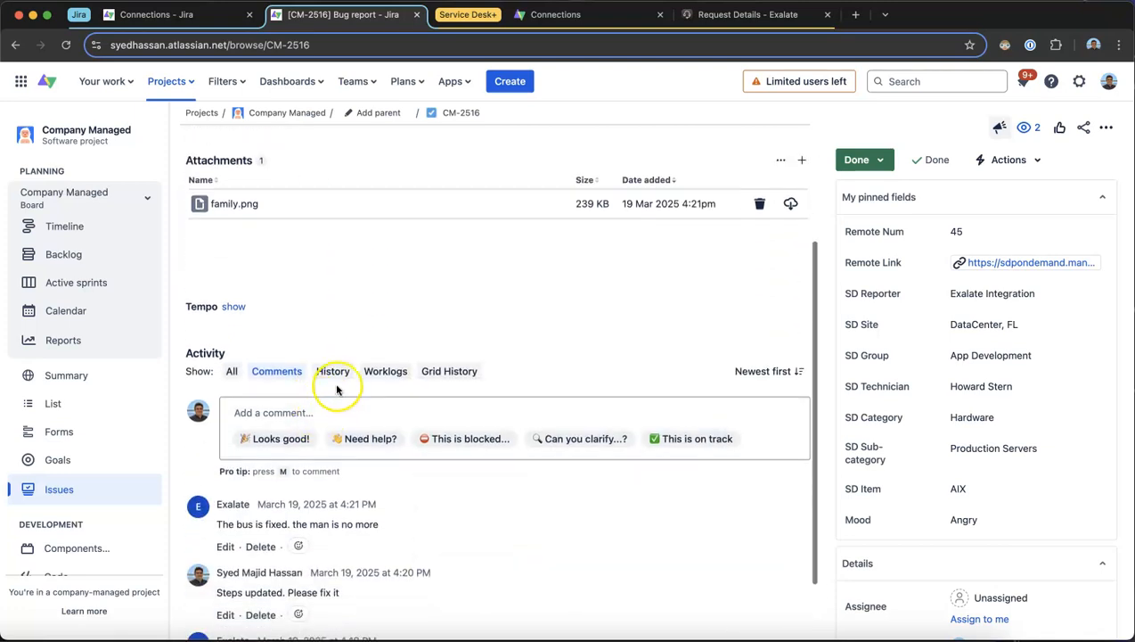
# Review the Jira issue's change history, examining who updated the description and added the attachment
pyautogui.click(342, 374)
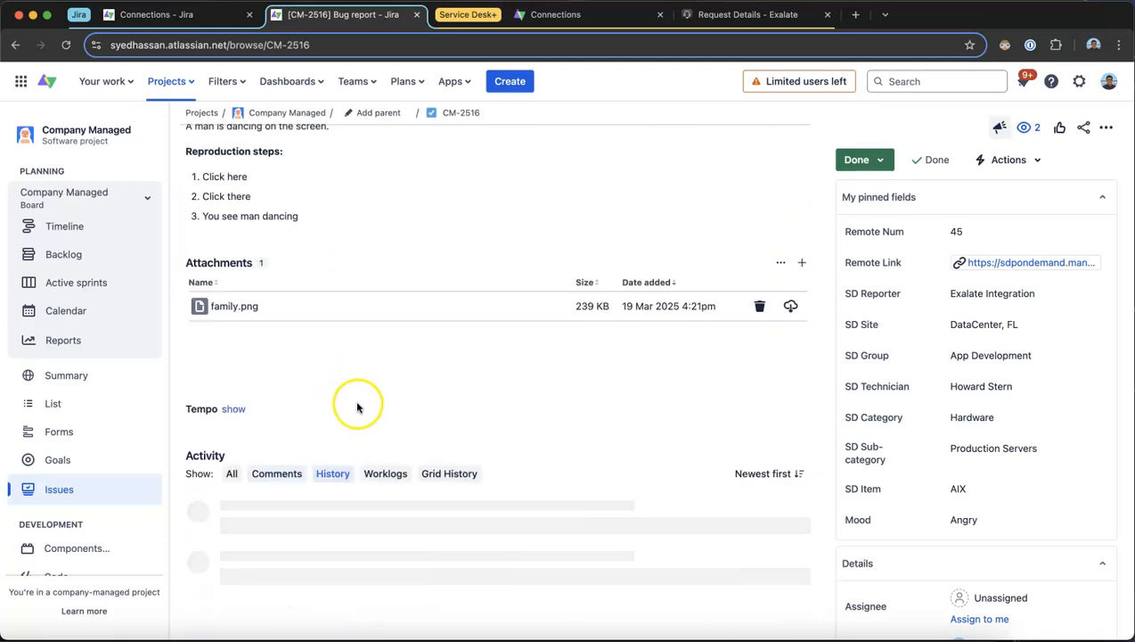
pyautogui.scroll(-2, 353, 414)
pyautogui.scroll(-3, 353, 415)
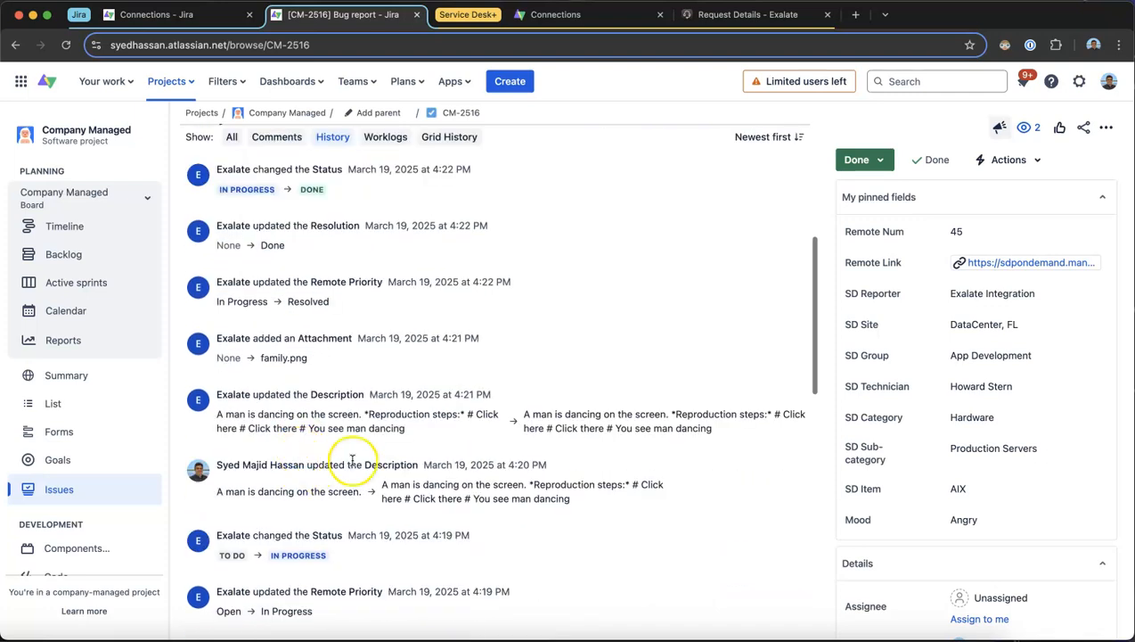
pyautogui.moveTo(339, 461); pyautogui.dragTo(218, 464)
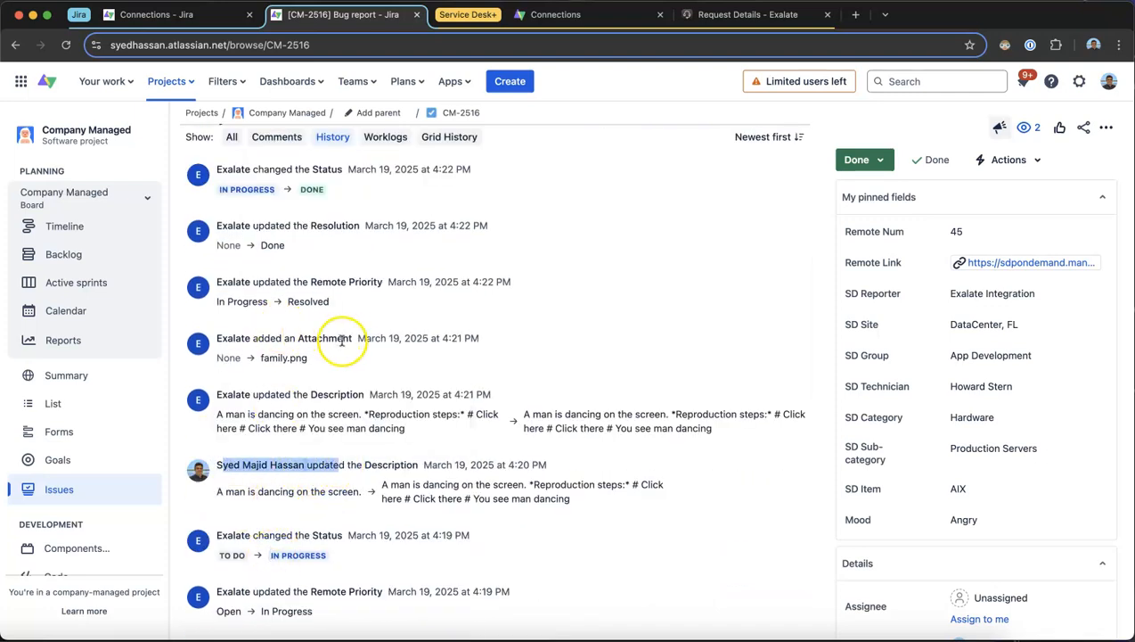
pyautogui.moveTo(353, 338); pyautogui.dragTo(246, 343)
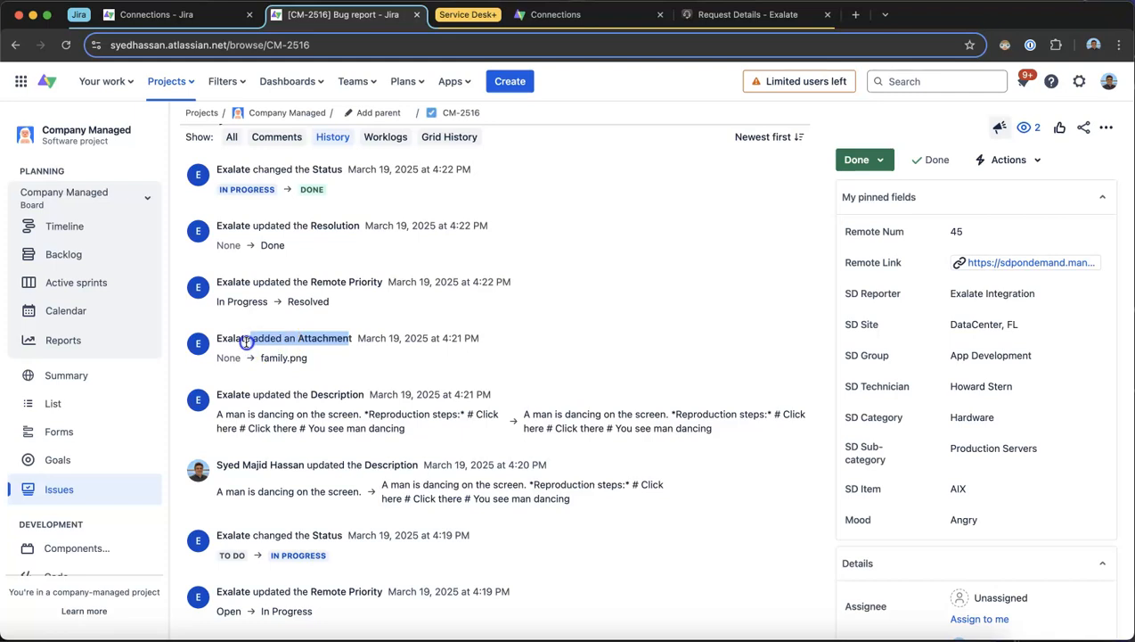
pyautogui.scroll(5, 445, 502)
pyautogui.click(438, 504)
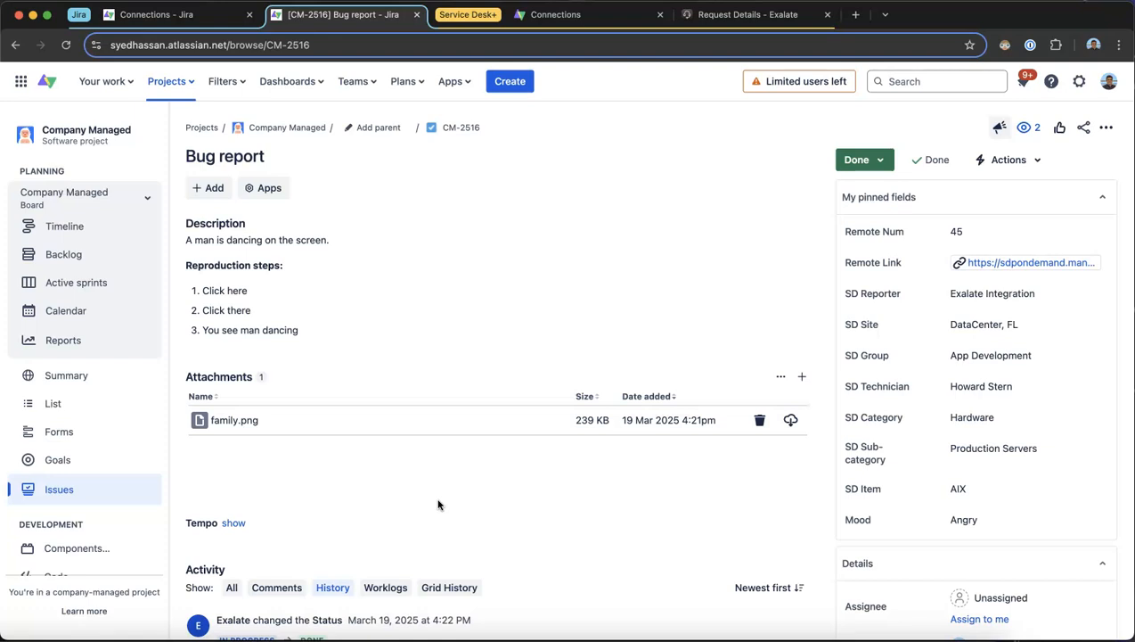